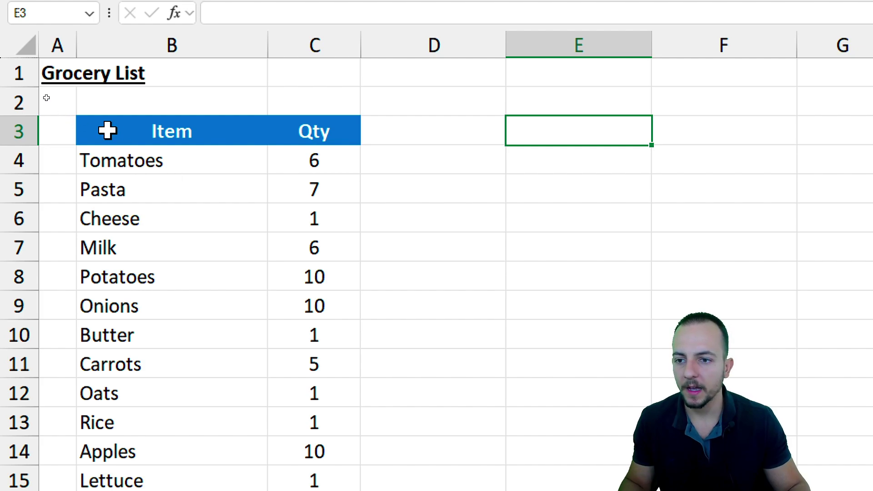
# - Look over the Item and Qty columns of the grocery list, from the headings in row 3 to row 19
pyautogui.moveTo(187, 132); pyautogui.dragTo(222, 371)
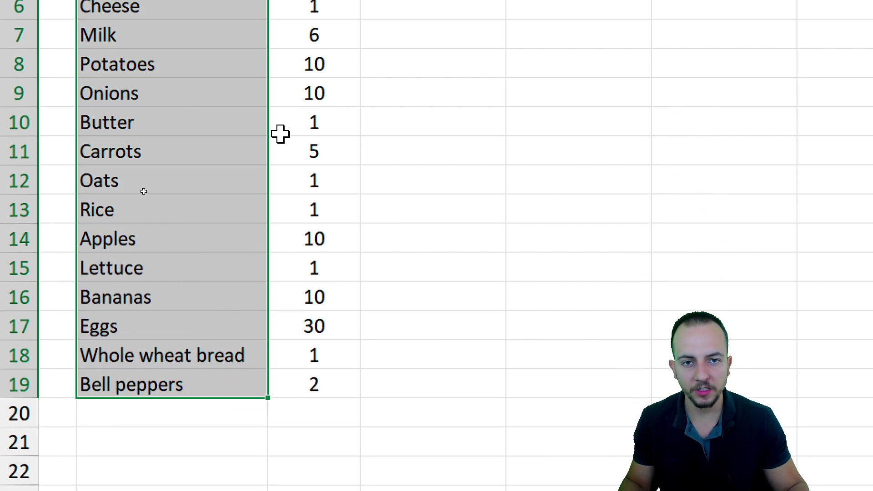
pyautogui.scroll(2, 280, 134)
pyautogui.moveTo(296, 61); pyautogui.dragTo(318, 318)
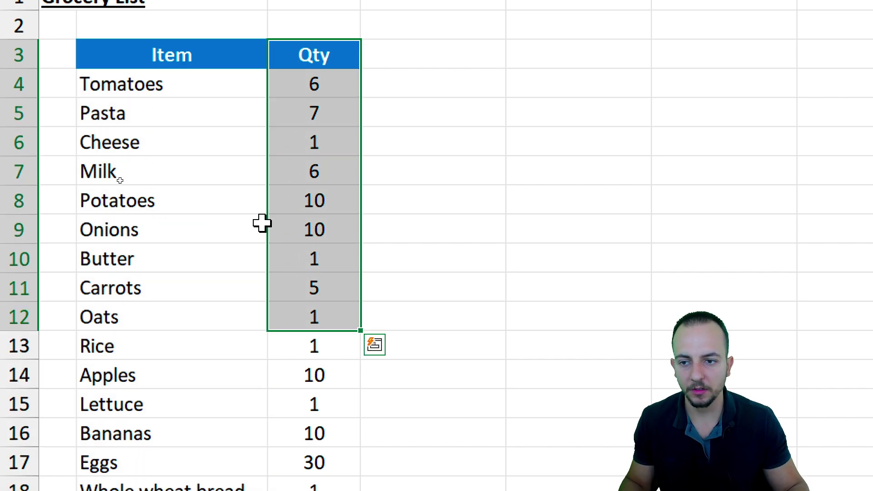
pyautogui.click(207, 58)
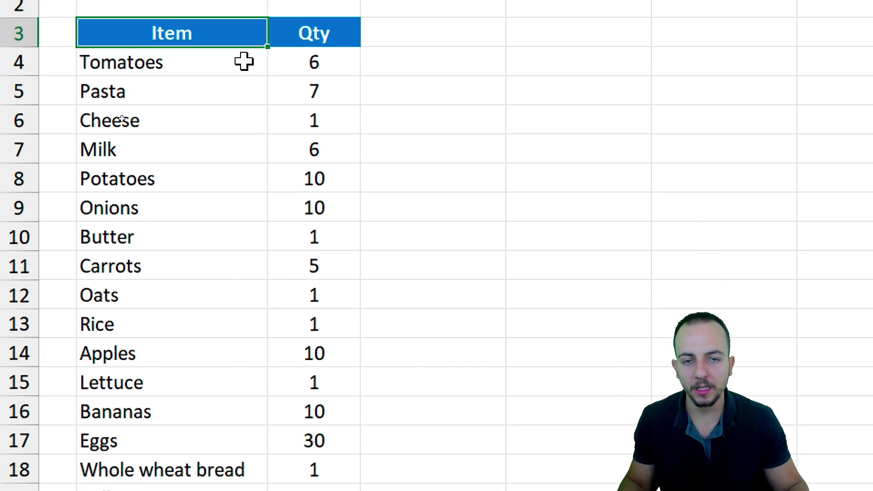
pyautogui.click(132, 145)
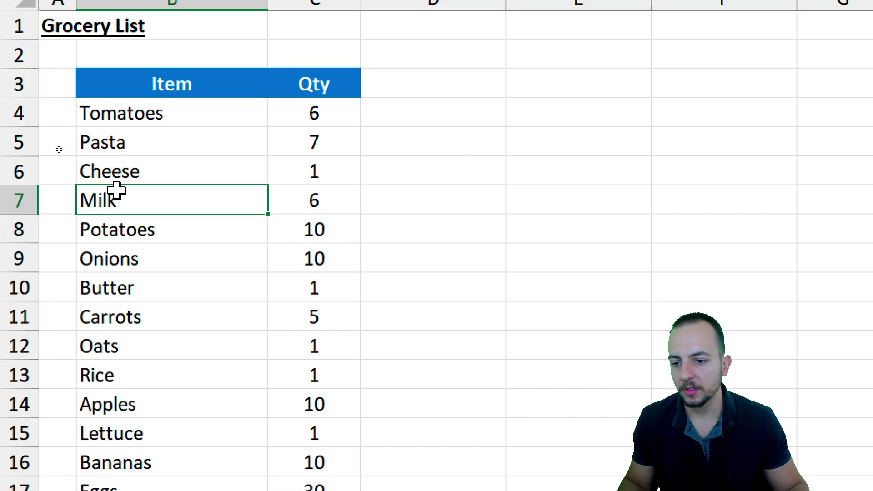
pyautogui.click(209, 88)
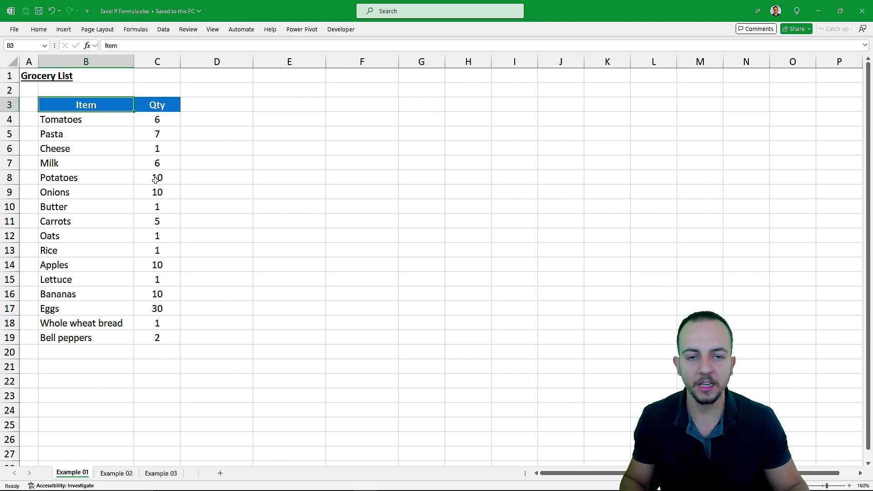
pyautogui.scroll(-6, 156, 182)
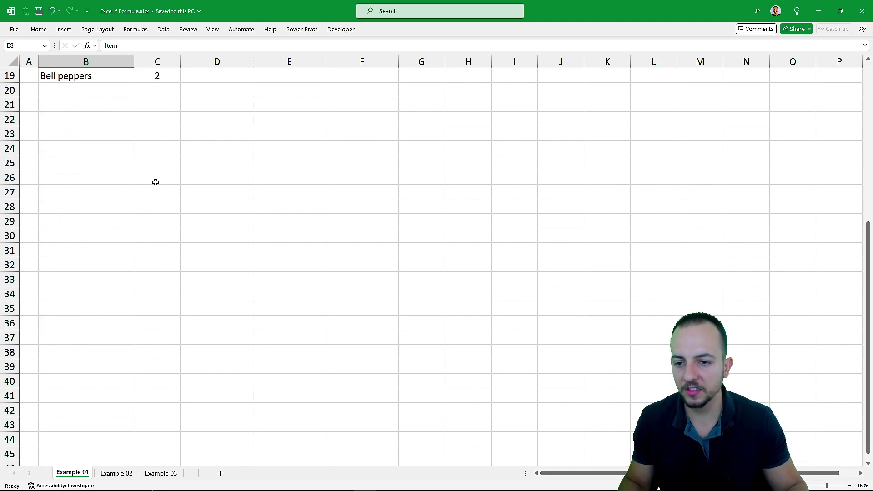
pyautogui.scroll(6, 156, 182)
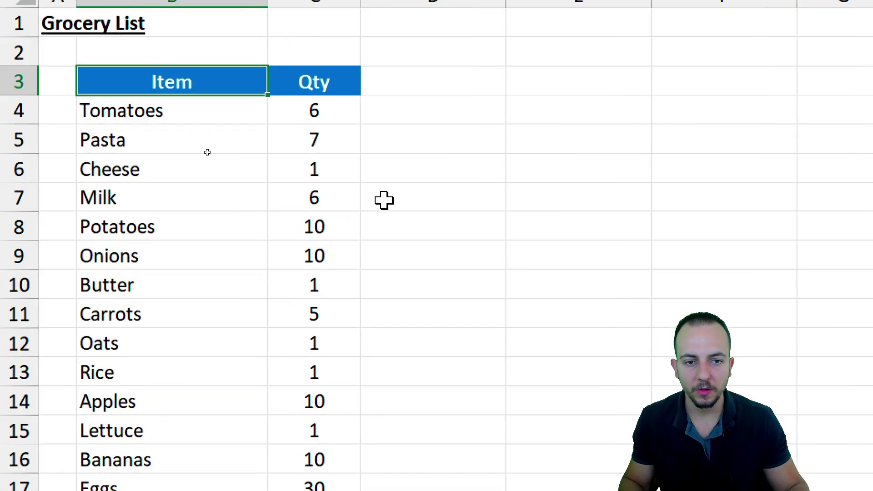
# - Enter the heading Check in cell E3 and start an IF formula in E4
pyautogui.click(541, 92)
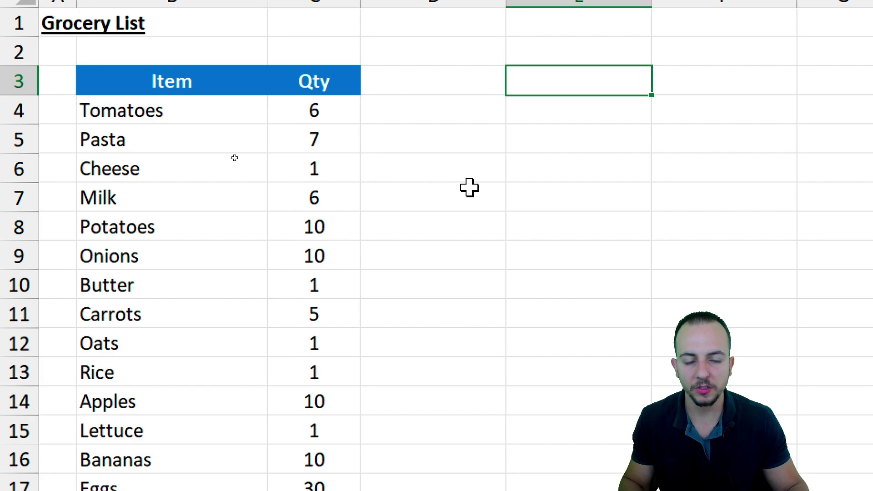
pyautogui.write('Check')
pyautogui.press('Return')
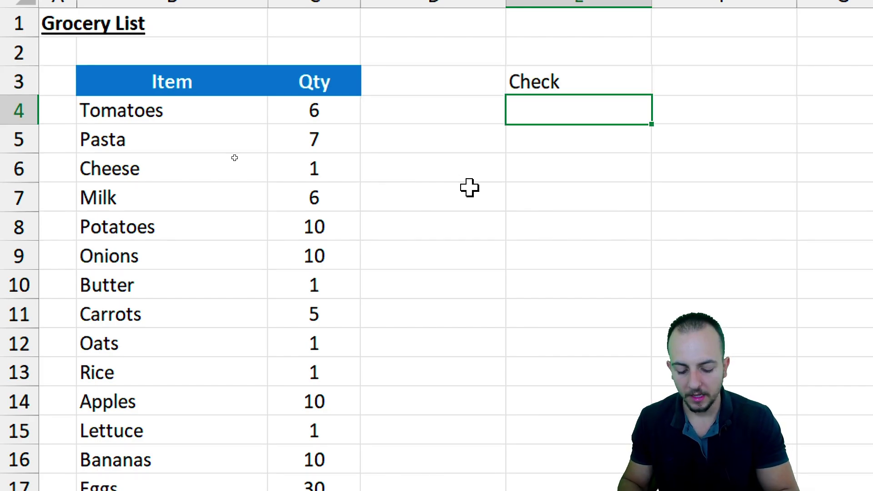
pyautogui.write('=if')
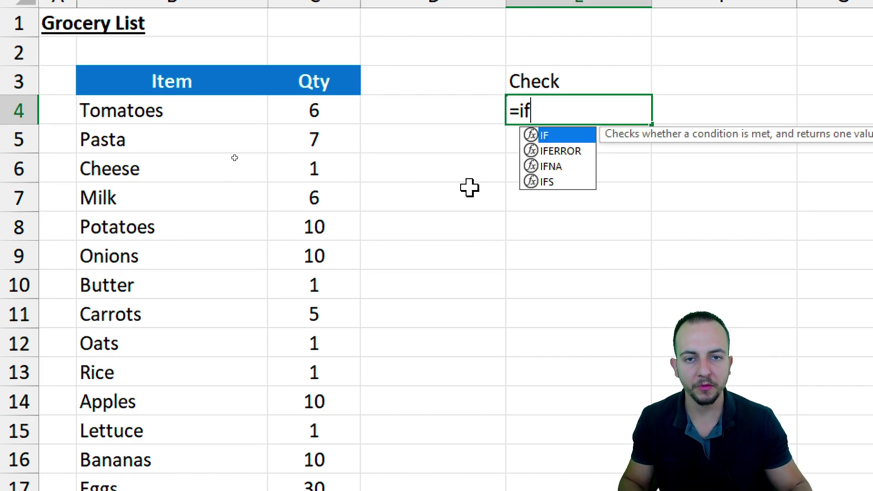
pyautogui.doubleClick(554, 136)
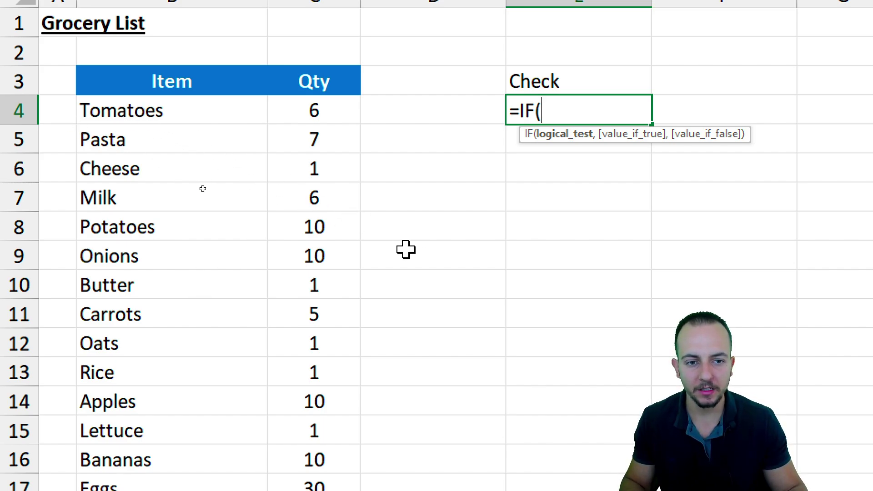
pyautogui.write('"Tom')
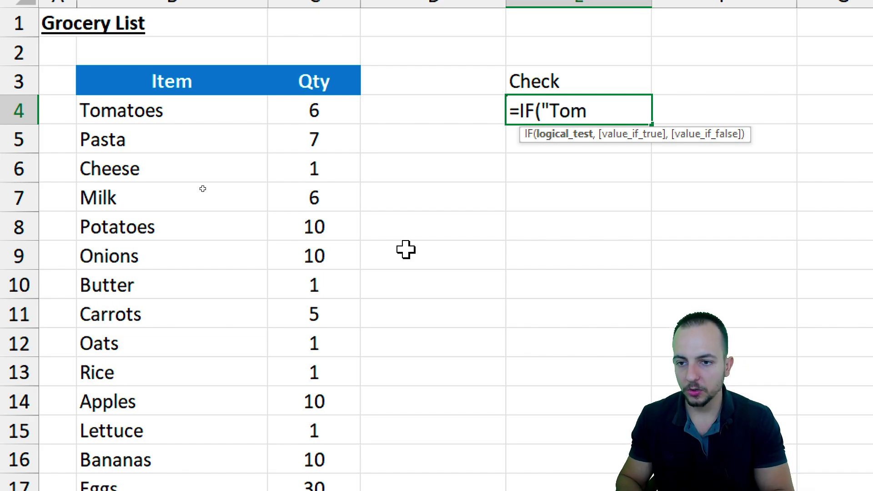
pyautogui.write('atoes"')
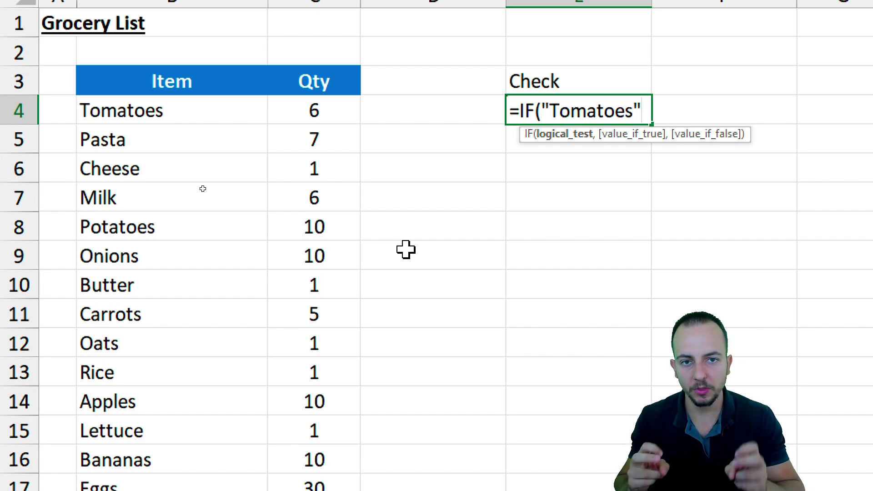
pyautogui.press('BackSpace')
pyautogui.press('BackSpace')
pyautogui.press('BackSpace')
pyautogui.press('BackSpace')
pyautogui.press('BackSpace')
pyautogui.press('BackSpace')
pyautogui.press('BackSpace')
pyautogui.press('BackSpace')
pyautogui.press('BackSpace')
pyautogui.press('BackSpace')
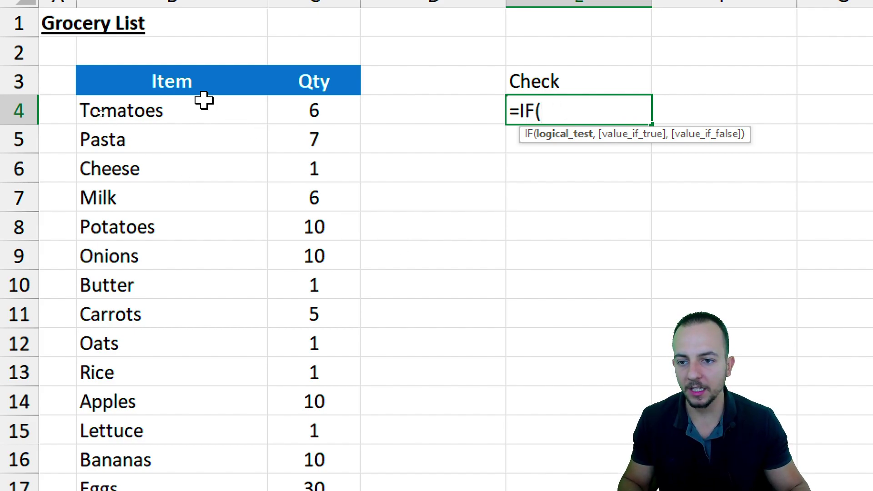
# - Complete the E4 formula as =IF(B4="Milk",True,False), so it tests the first grocery item
pyautogui.click(195, 112)
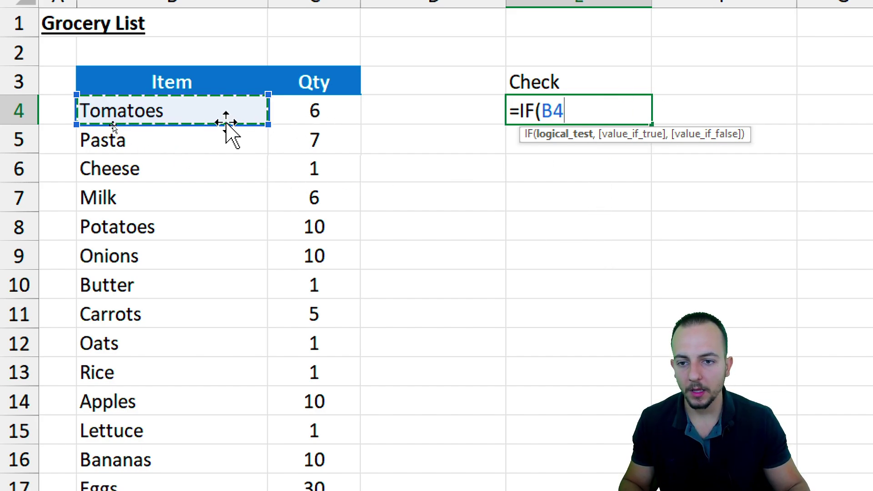
pyautogui.moveTo(226, 123); pyautogui.dragTo(189, 119)
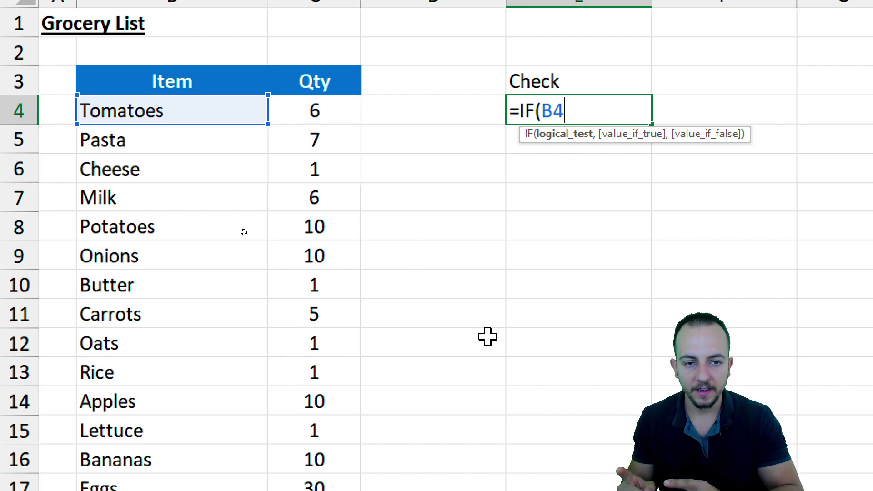
pyautogui.write('=')
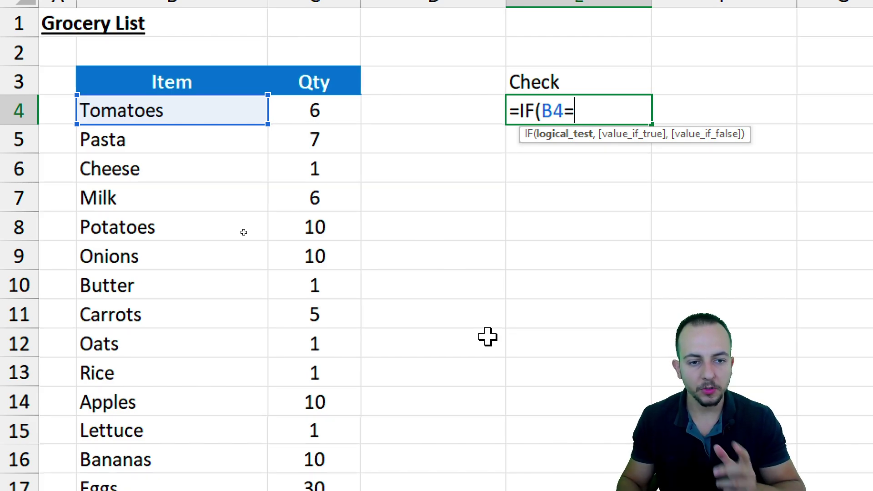
pyautogui.write('"Milk')
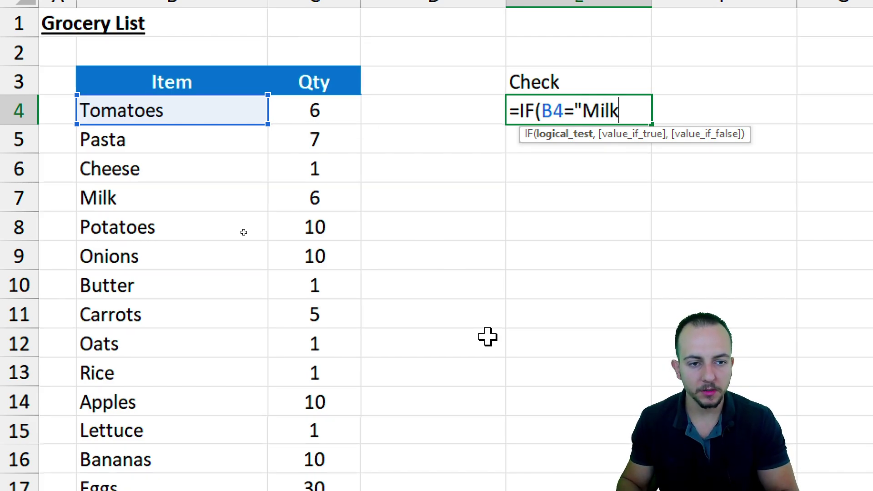
pyautogui.write('",')
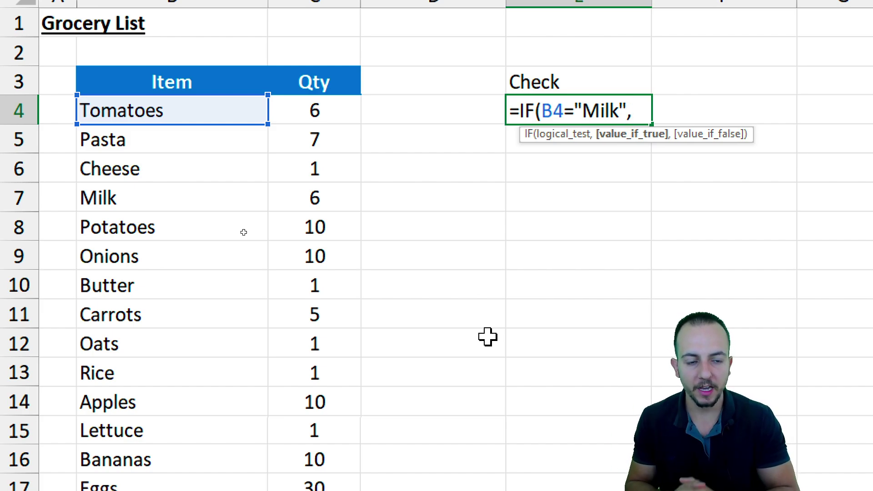
pyautogui.write('True')
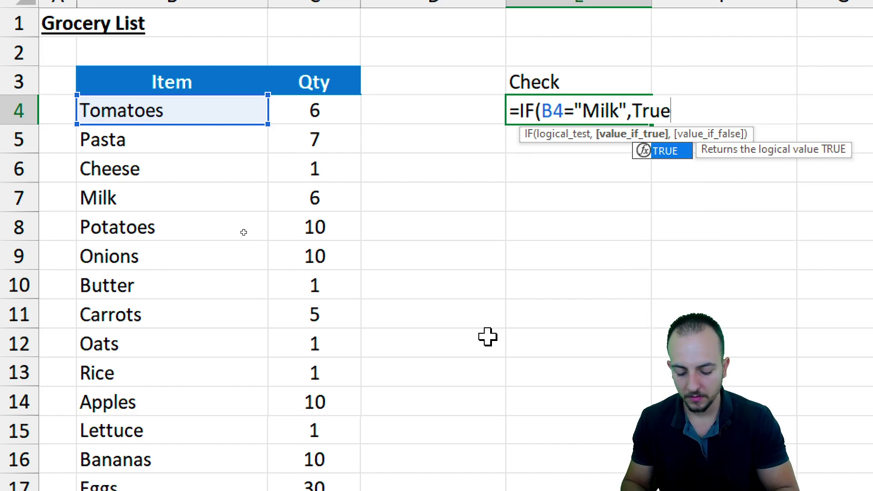
pyautogui.write(',')
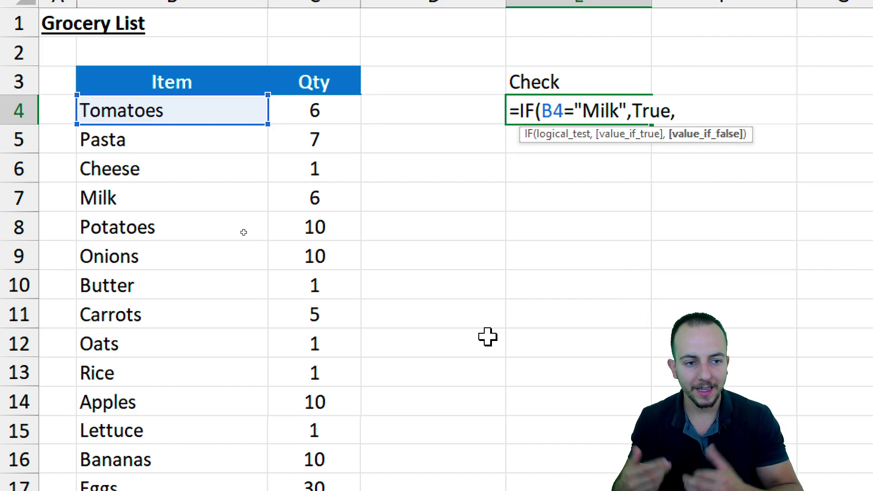
pyautogui.write('False')
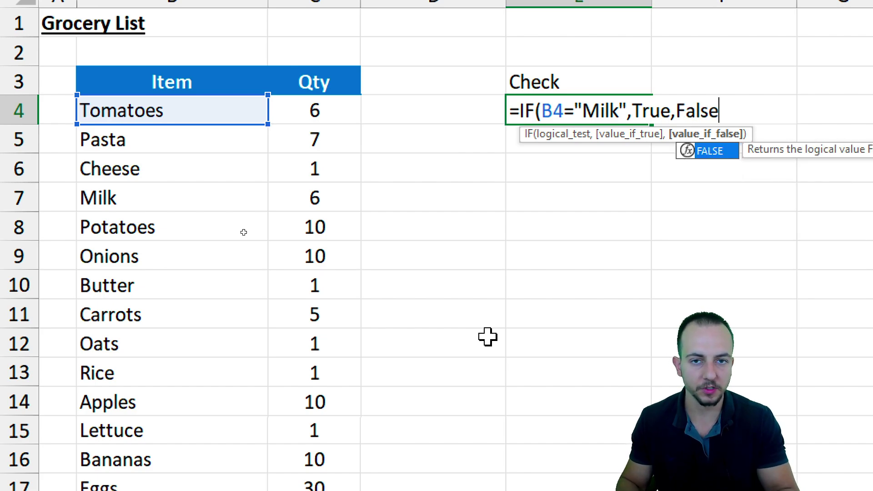
pyautogui.write(')')
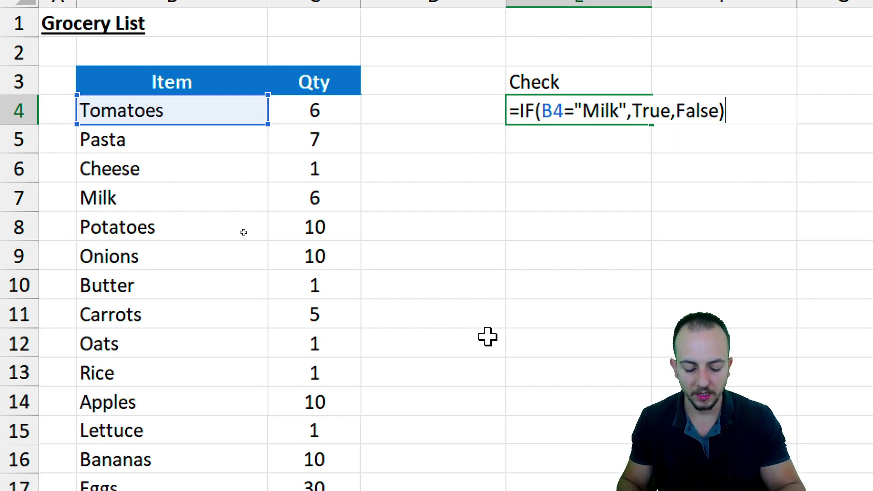
pyautogui.press('Return')
# - Fill the IF formula from E4 down to E19 to cover every grocery item
pyautogui.click(566, 110)
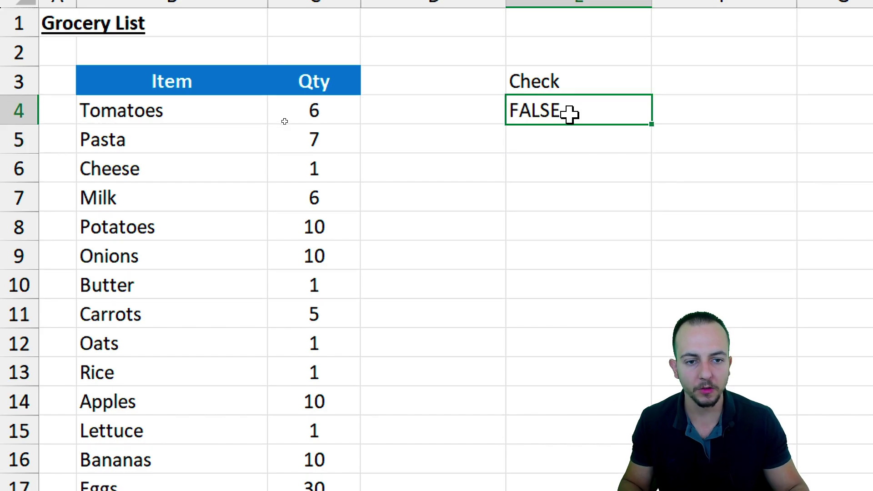
pyautogui.moveTo(558, 120)
pyautogui.mouseDown()
pyautogui.moveTo(478, 189)
pyautogui.moveTo(142, 131)
pyautogui.moveTo(177, 128)
pyautogui.mouseUp()
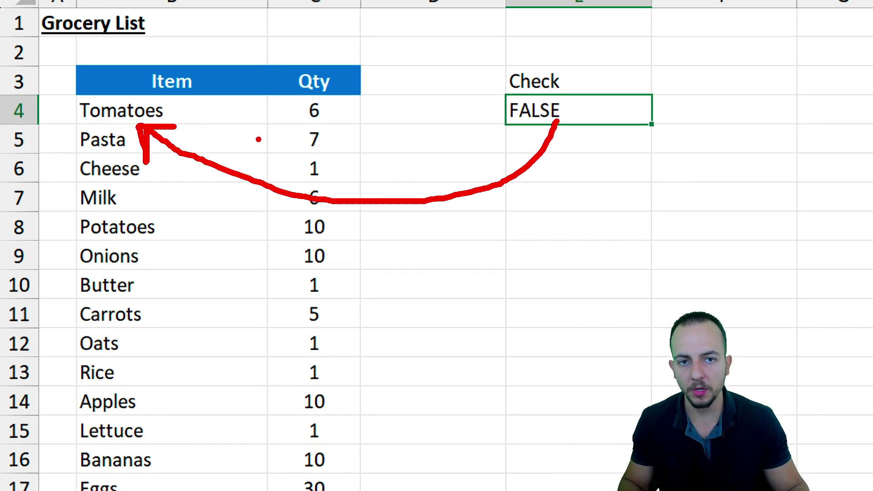
pyautogui.press('Escape')
pyautogui.moveTo(655, 125); pyautogui.dragTo(614, 400)
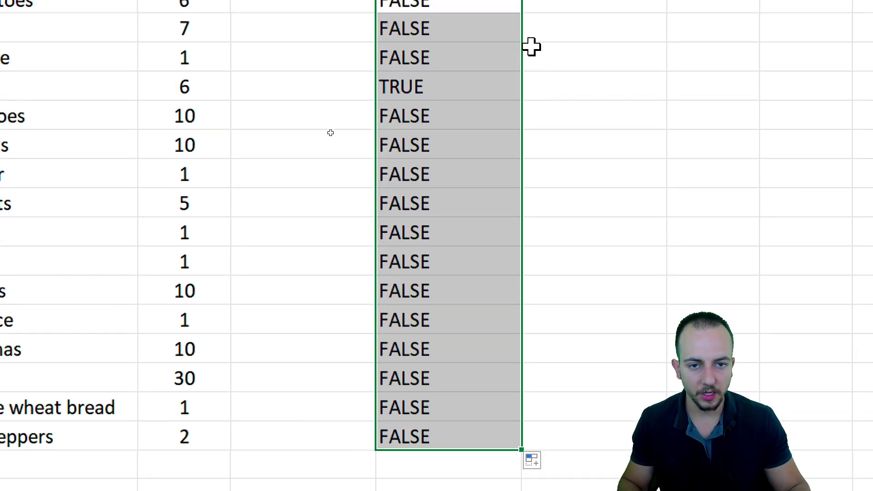
# - Examine the filled Check column from E4 down, comparing the result in E7 with the Milk item
pyautogui.click(492, 66)
pyautogui.hotkey('ctrl', '2')
pyautogui.moveTo(538, 65); pyautogui.dragTo(531, 61)
pyautogui.moveTo(513, 107); pyautogui.dragTo(515, 149)
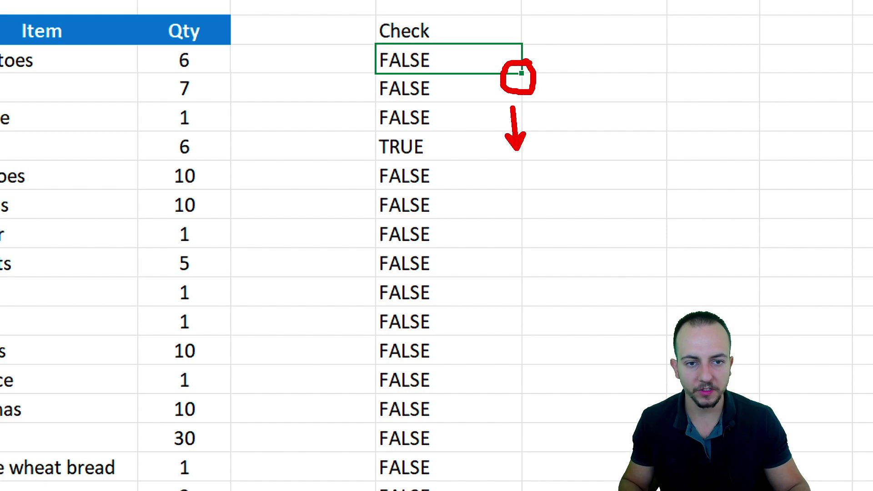
pyautogui.press('Escape')
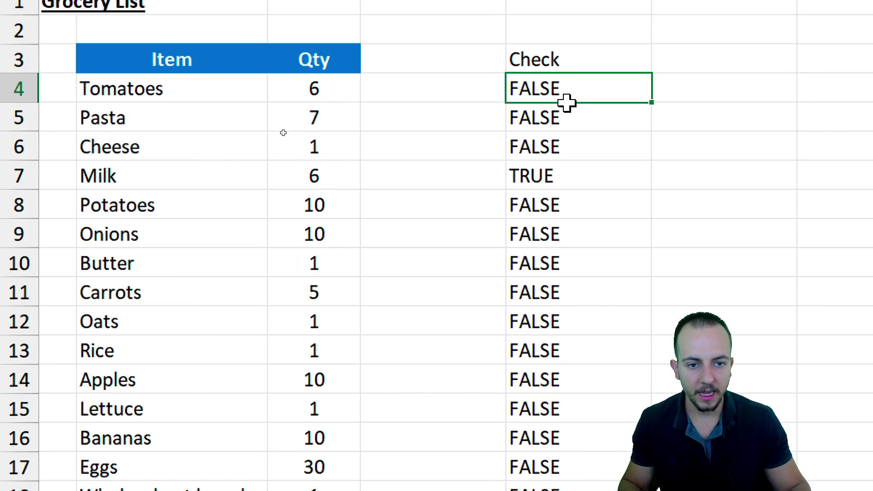
pyautogui.click(560, 113)
pyautogui.hotkey('ctrl', '2')
pyautogui.moveTo(506, 153); pyautogui.dragTo(572, 195)
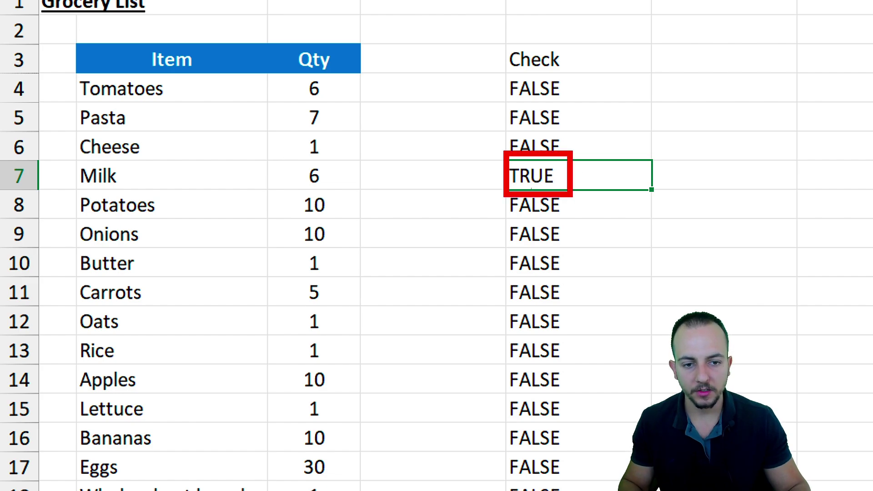
pyautogui.moveTo(165, 176); pyautogui.dragTo(506, 176)
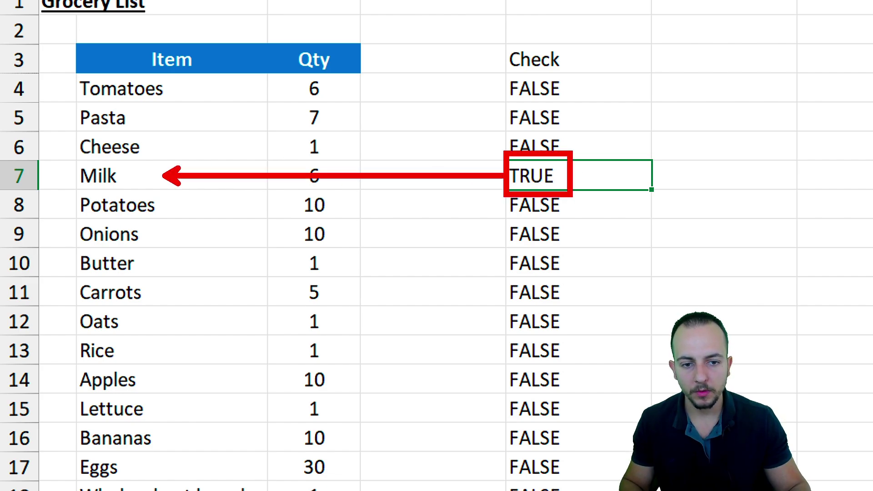
pyautogui.moveTo(58, 146); pyautogui.dragTo(144, 193)
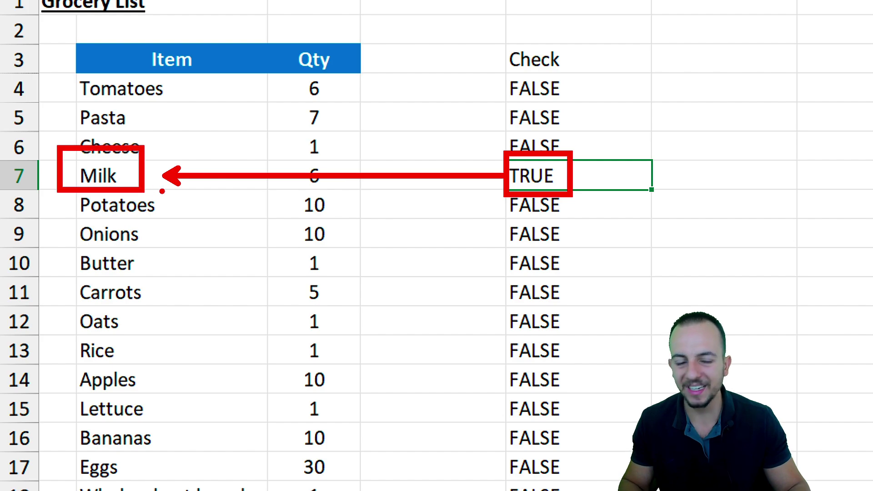
pyautogui.press('Escape')
# - Inspect the logical test and the true and false values of the E4 formula without changing it
pyautogui.doubleClick(571, 87)
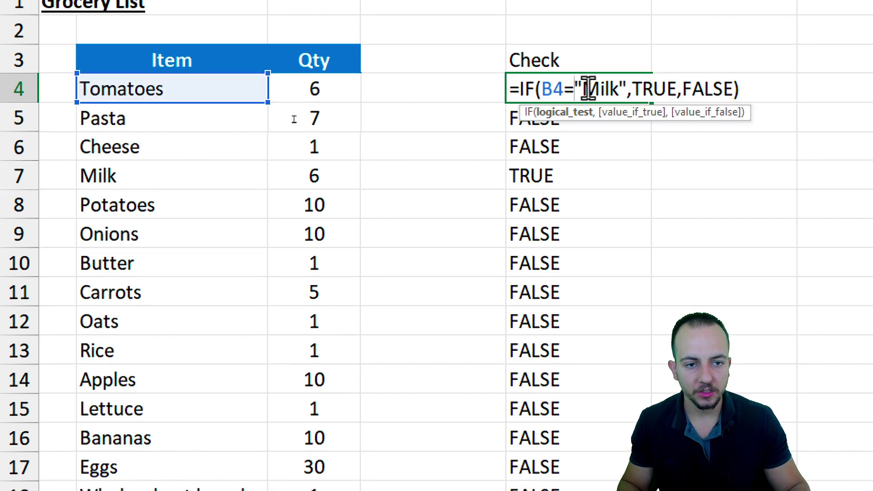
pyautogui.doubleClick(581, 87)
pyautogui.doubleClick(639, 88)
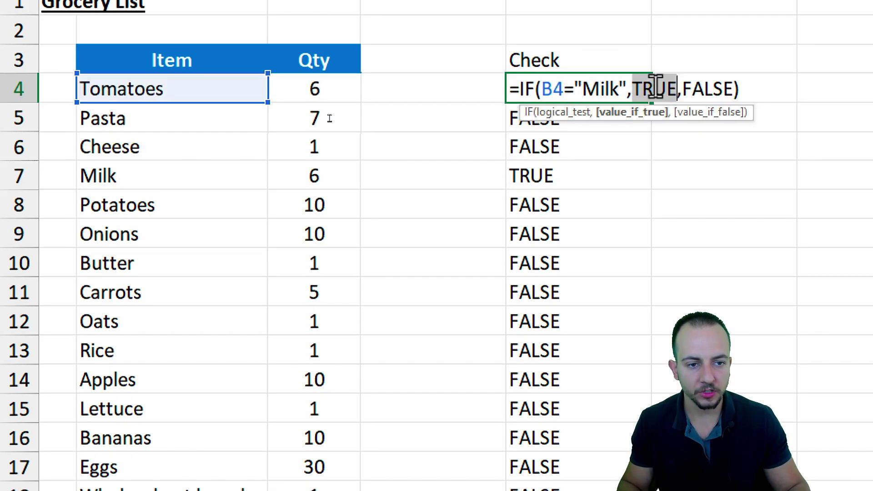
pyautogui.doubleClick(704, 87)
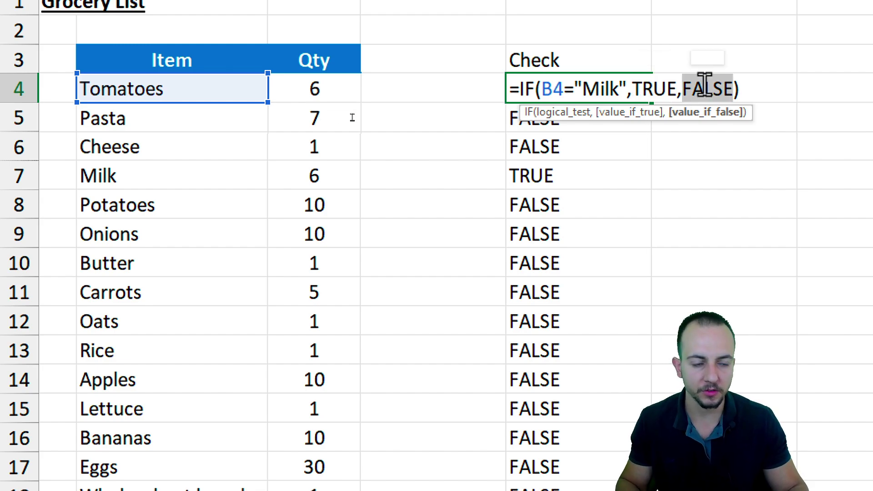
pyautogui.press('Escape')
pyautogui.click(701, 64)
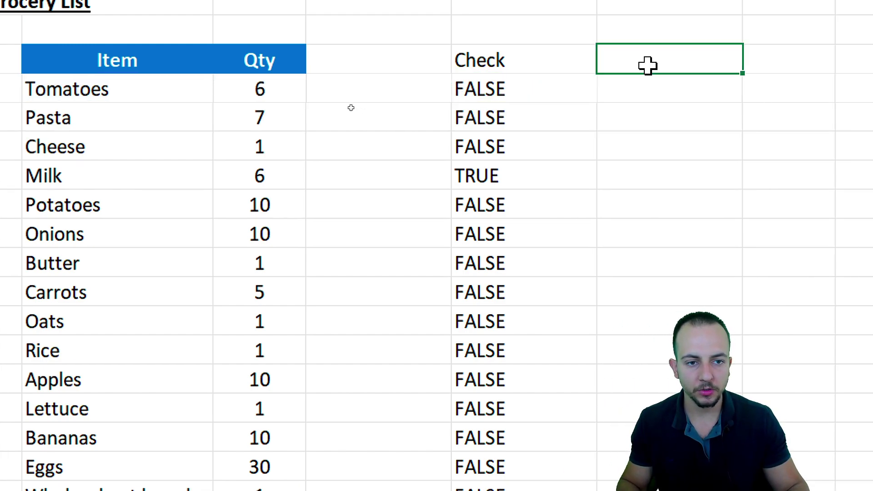
# - Add the heading Check in F3 for a second check based on the Qty column
pyautogui.moveTo(247, 63); pyautogui.dragTo(247, 259)
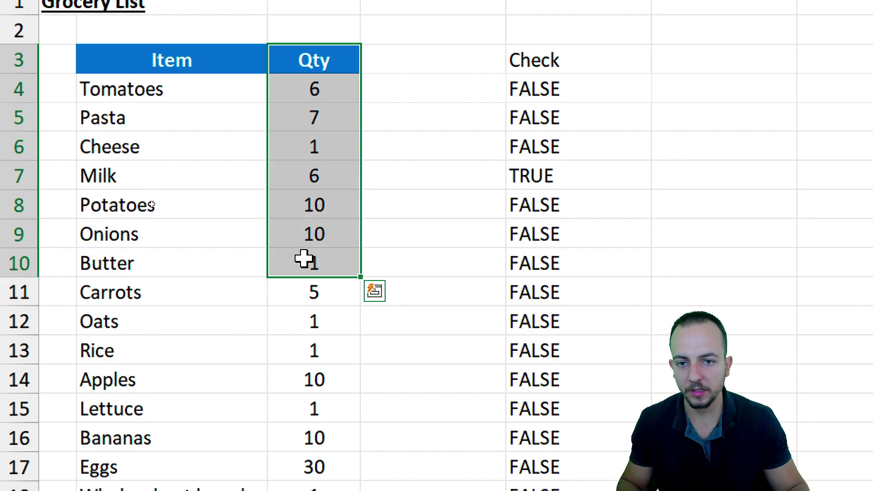
pyautogui.click(331, 78)
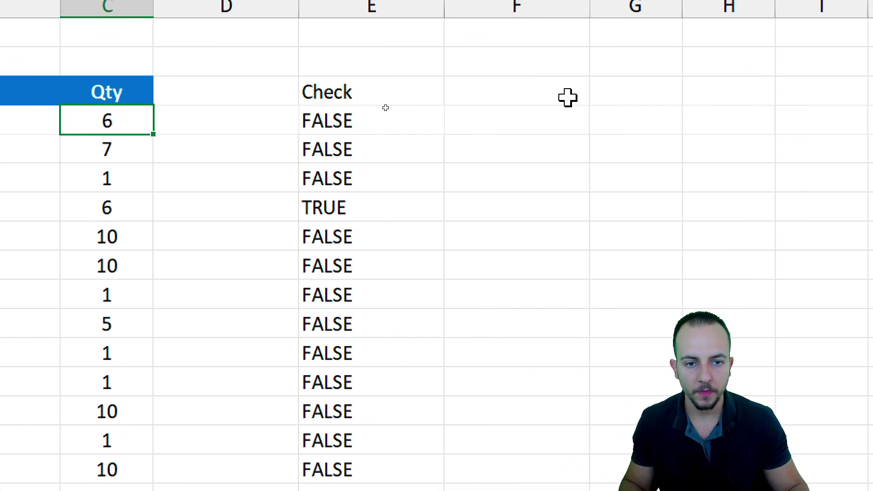
pyautogui.click(773, 64)
pyautogui.write('Check')
pyautogui.press('Return')
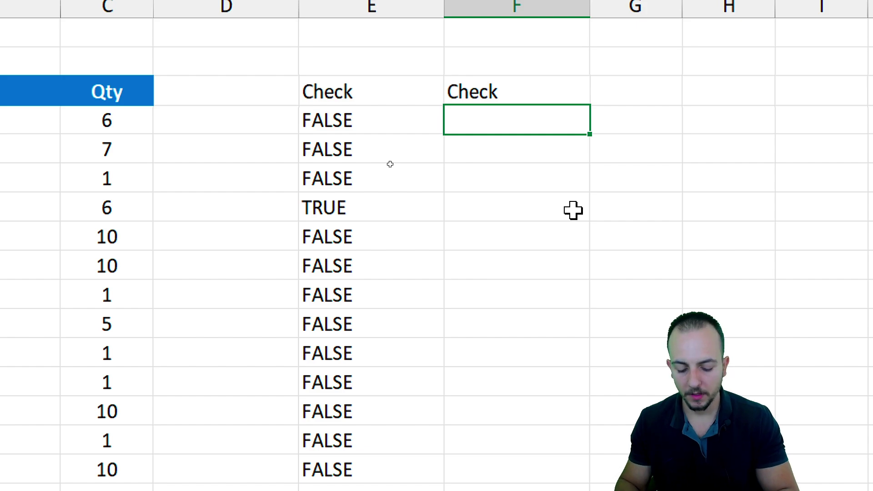
# - Begin an IF formula in F4 with the logical test C4<=6 on the first item's quantity
pyautogui.write('=if')
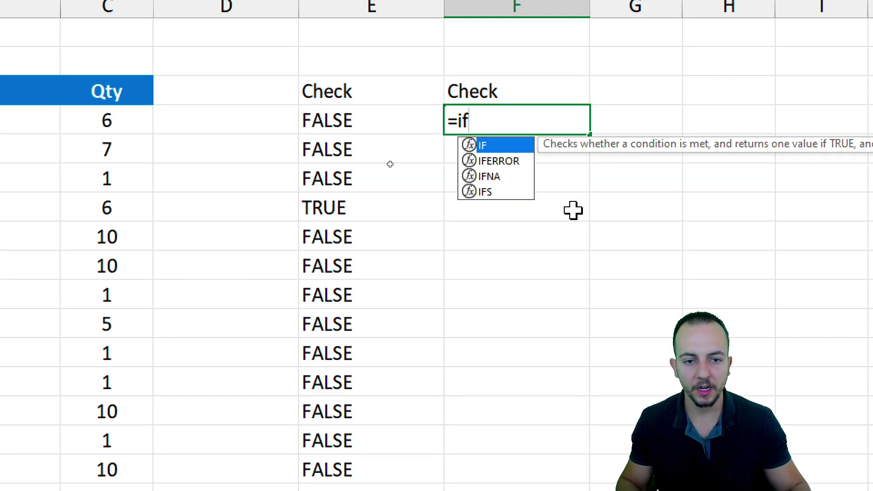
pyautogui.doubleClick(503, 147)
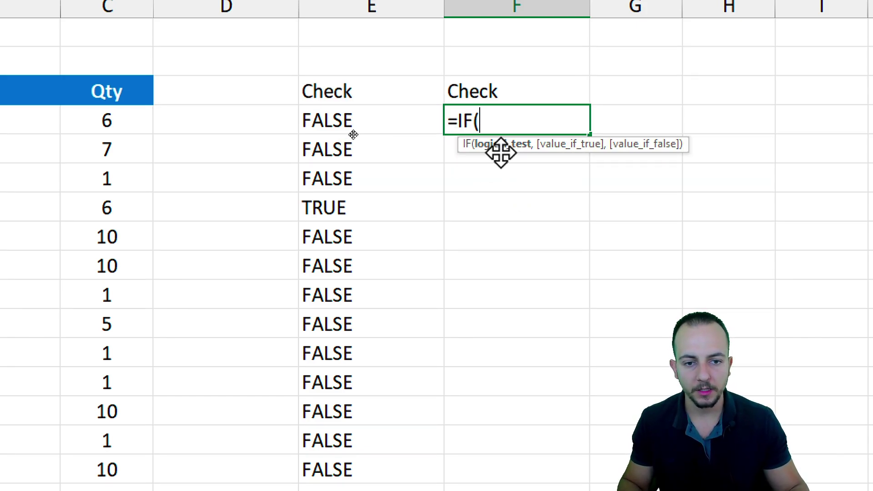
pyautogui.click(131, 119)
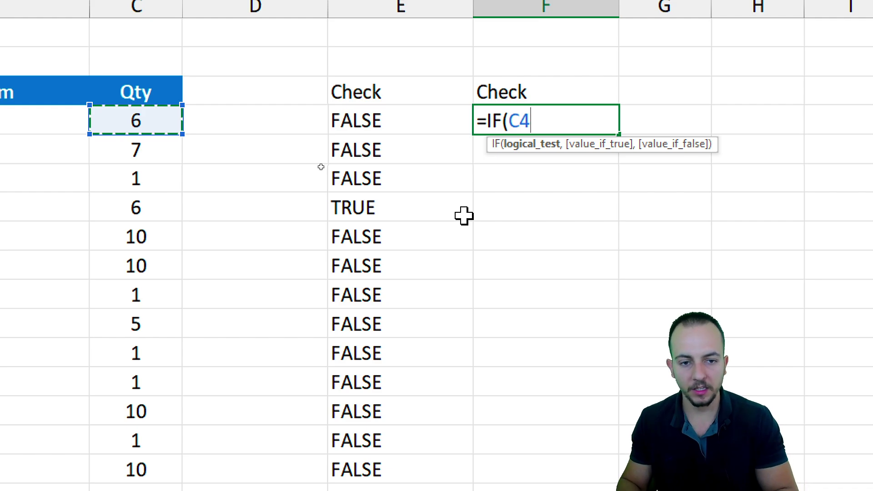
pyautogui.write('<6')
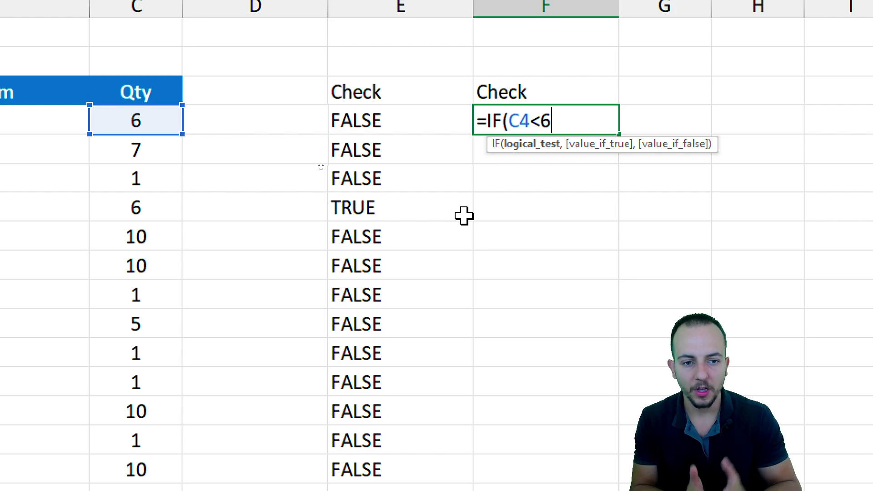
pyautogui.press('BackSpace')
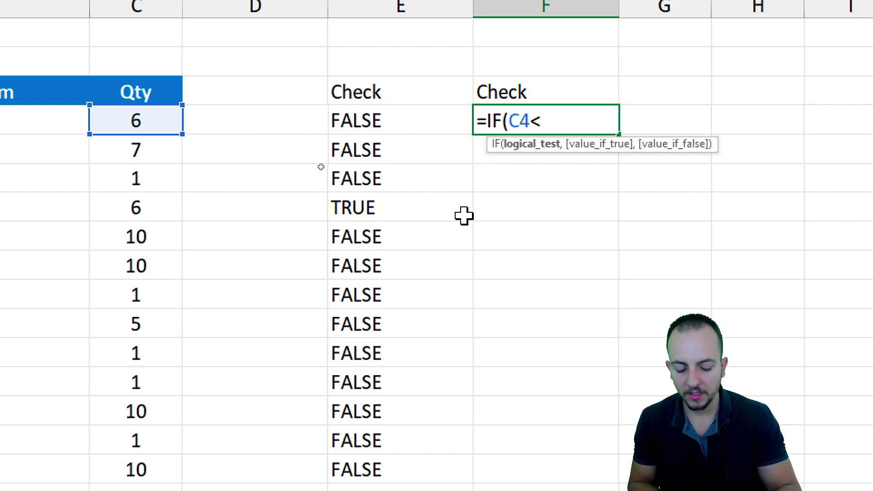
pyautogui.write('=6')
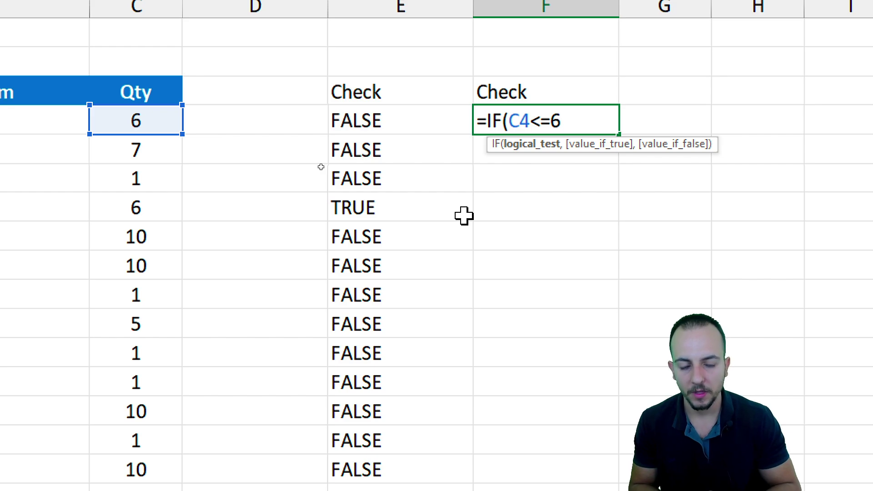
# - Complete the F4 formula as =IF(C4<=6,"Less than 6",False)
pyautogui.write(',')
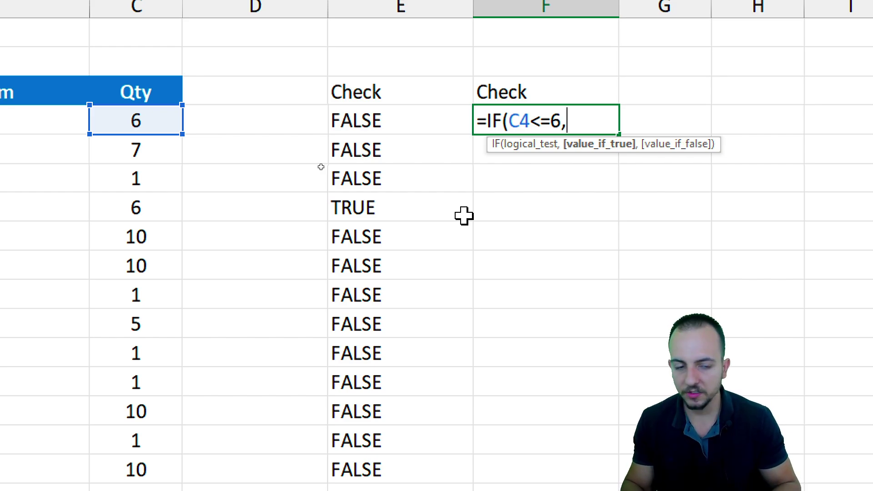
pyautogui.write('"Less than')
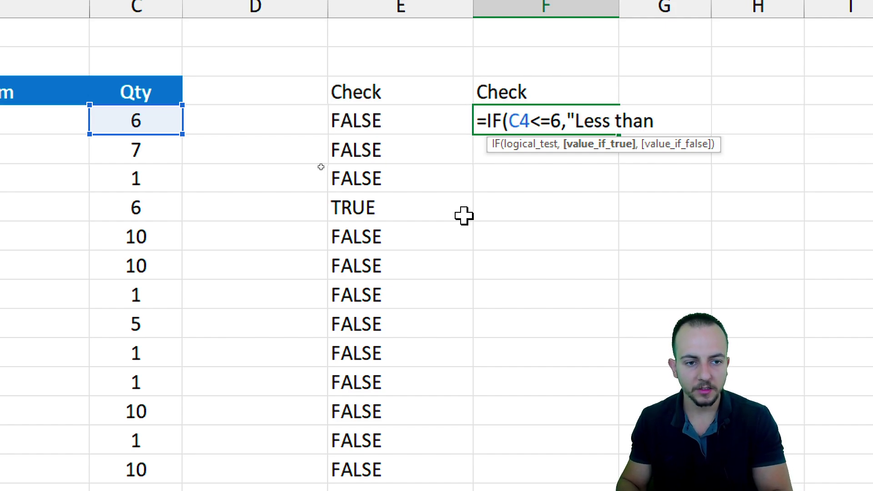
pyautogui.write(' 6"')
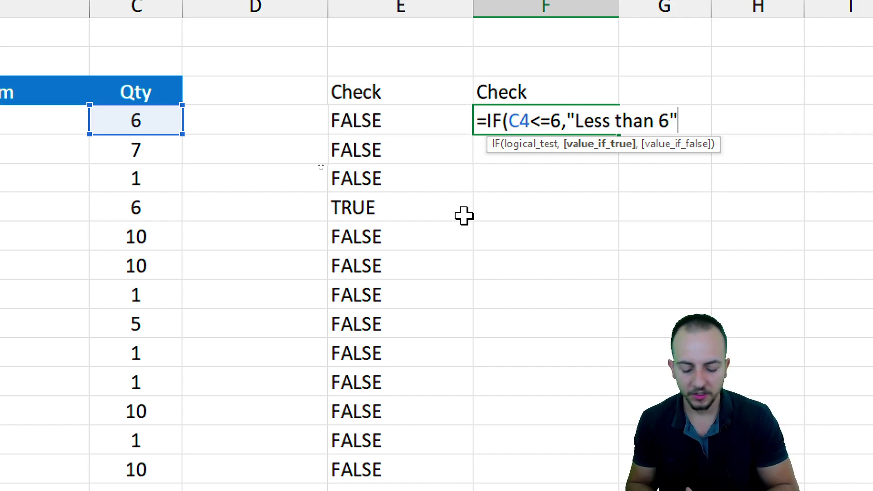
pyautogui.write(',')
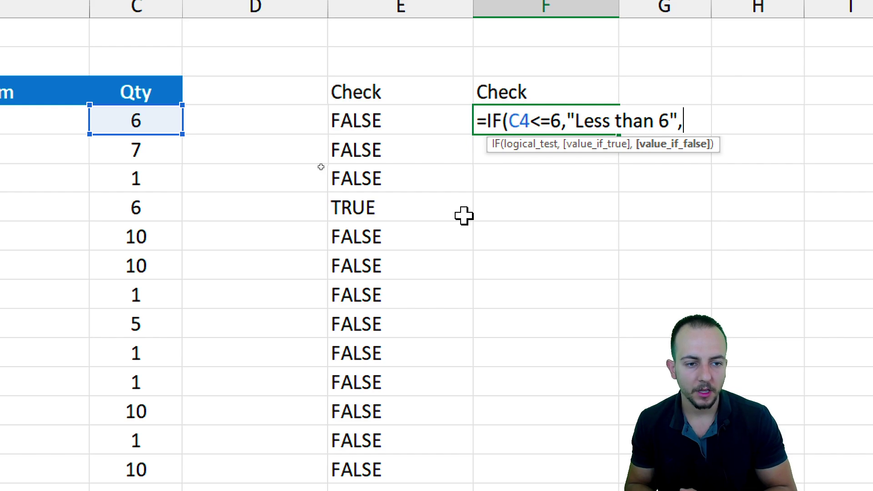
pyautogui.write('False')
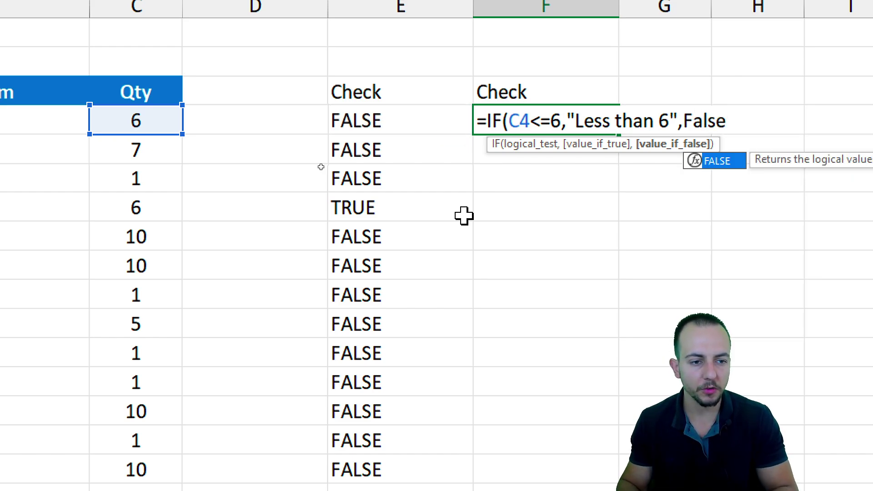
pyautogui.write(')')
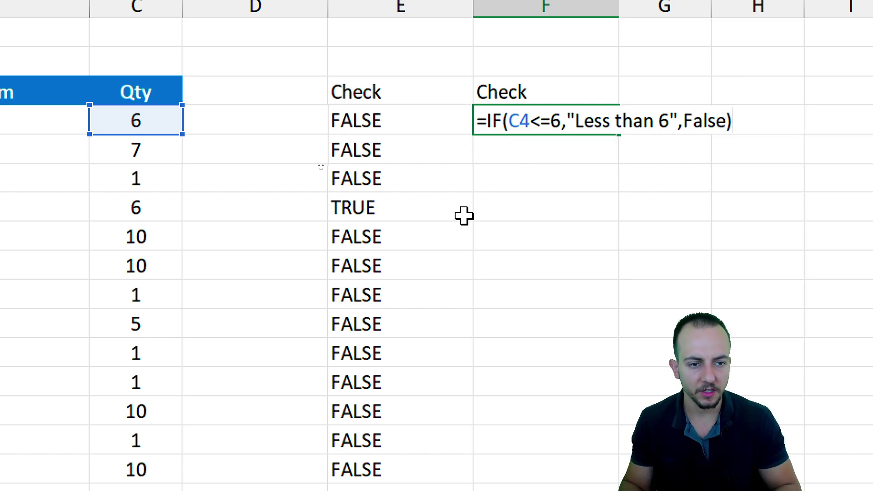
pyautogui.press('Return')
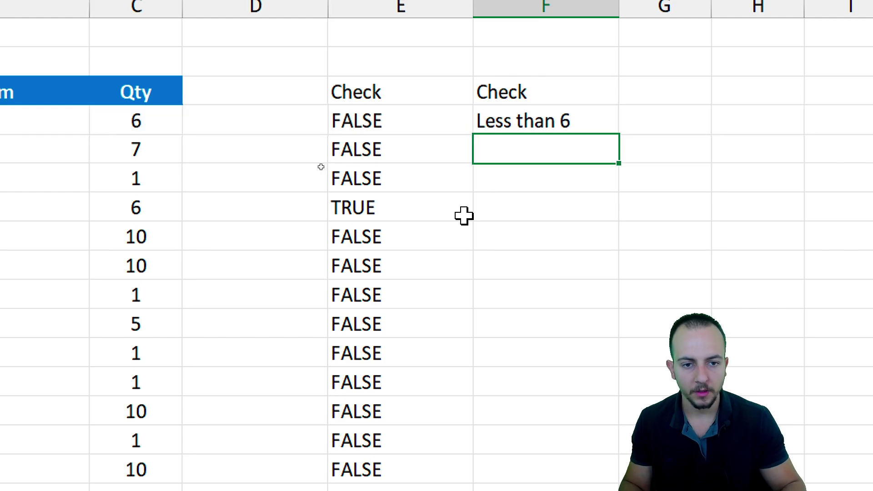
# - Fill the IF formula from F4 down to F19 to check every grocery quantity
pyautogui.doubleClick(594, 116)
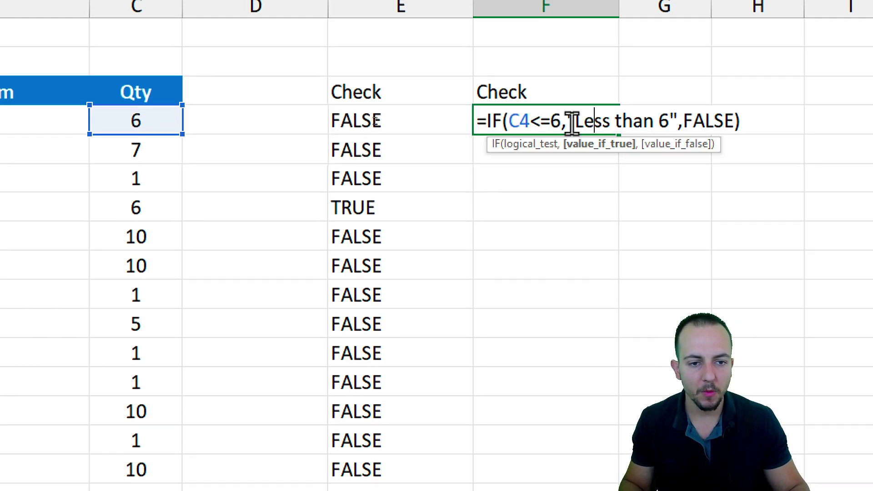
pyautogui.moveTo(574, 121); pyautogui.dragTo(670, 119)
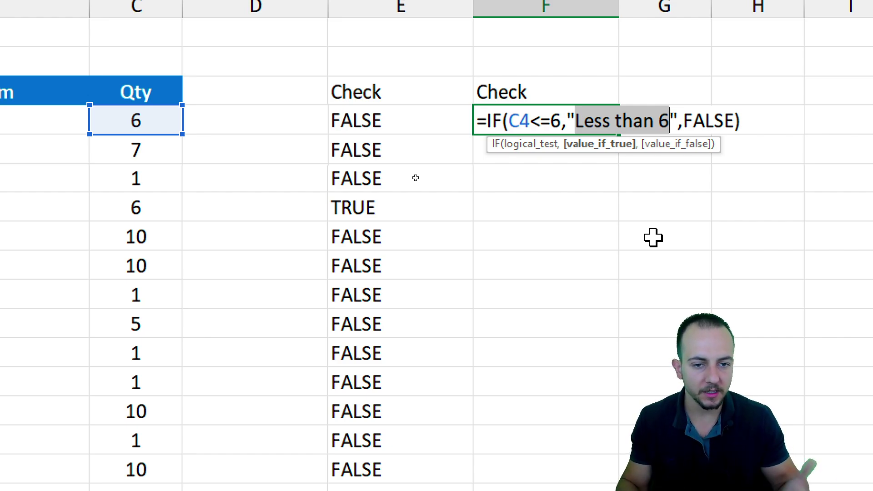
pyautogui.hotkey('ctrl', 'Return')
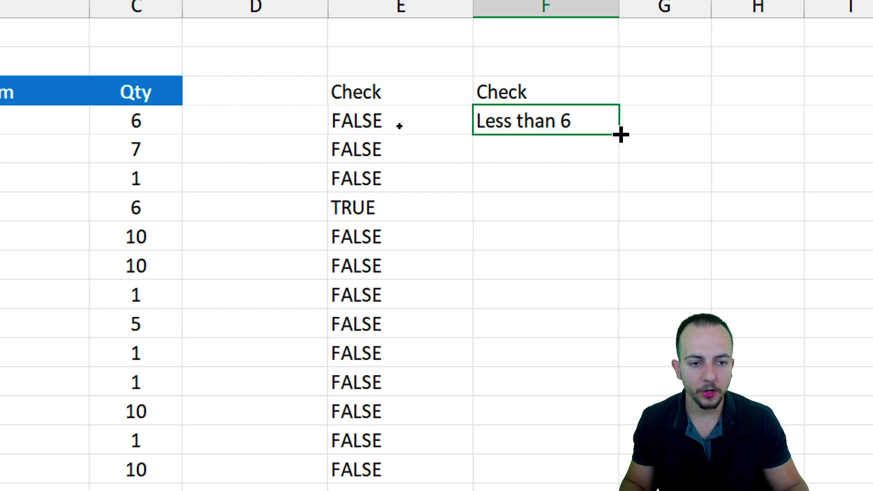
pyautogui.moveTo(621, 134); pyautogui.dragTo(589, 430)
pyautogui.scroll(2, 543, 60)
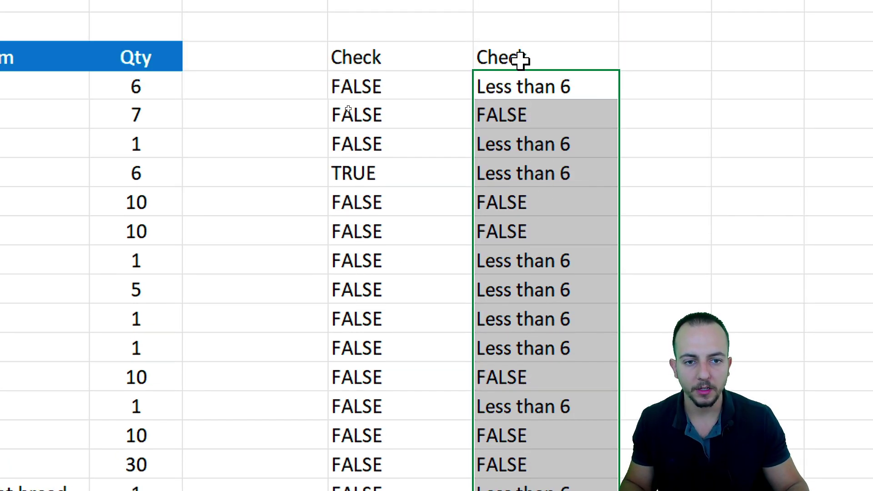
pyautogui.click(538, 86)
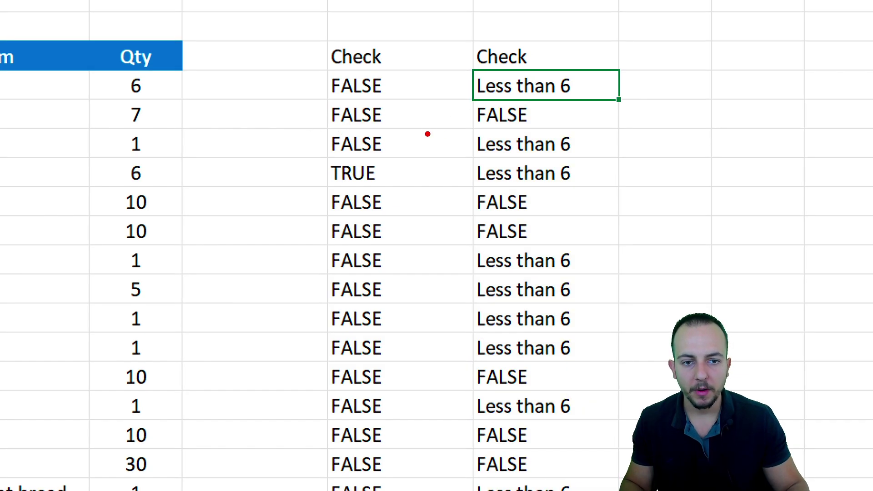
pyautogui.moveTo(466, 95); pyautogui.dragTo(531, 121)
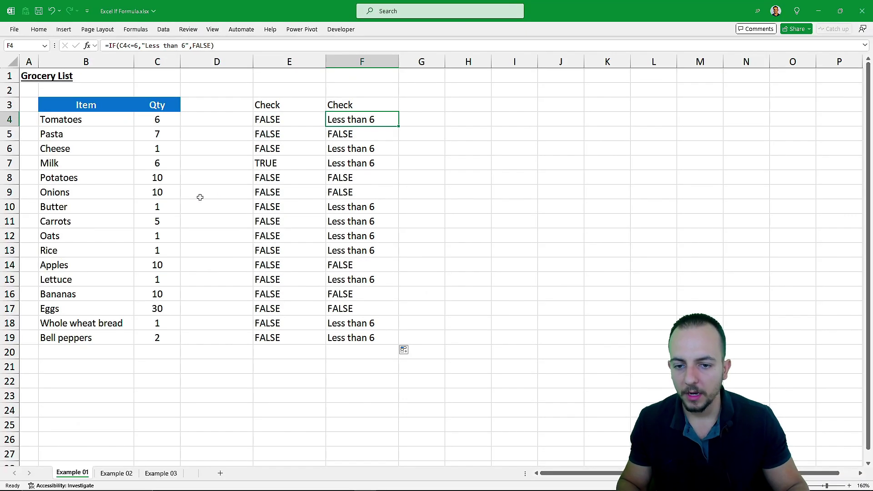
# - Open the Example 02 sheet and review the Inventory List's instruction and its item, shelf location, quantity and note columns
pyautogui.click(119, 477)
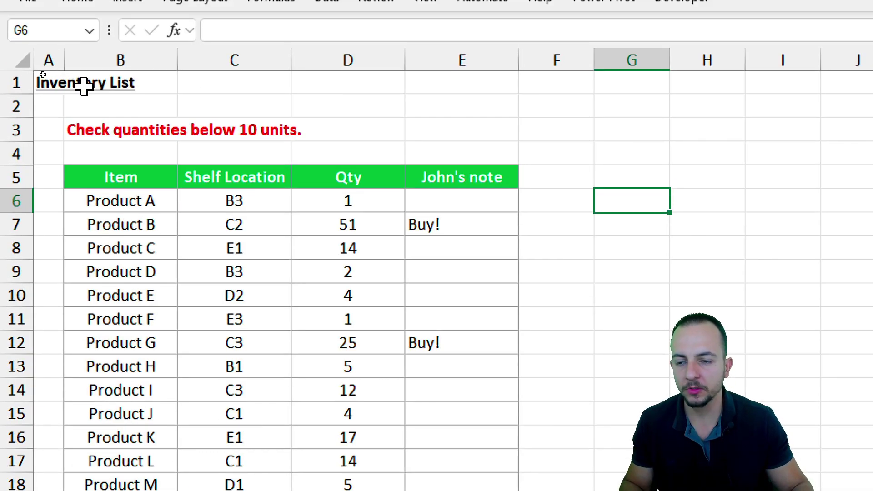
pyautogui.moveTo(51, 110)
pyautogui.mouseDown()
pyautogui.moveTo(182, 152)
pyautogui.moveTo(320, 153)
pyautogui.moveTo(424, 110)
pyautogui.mouseUp()
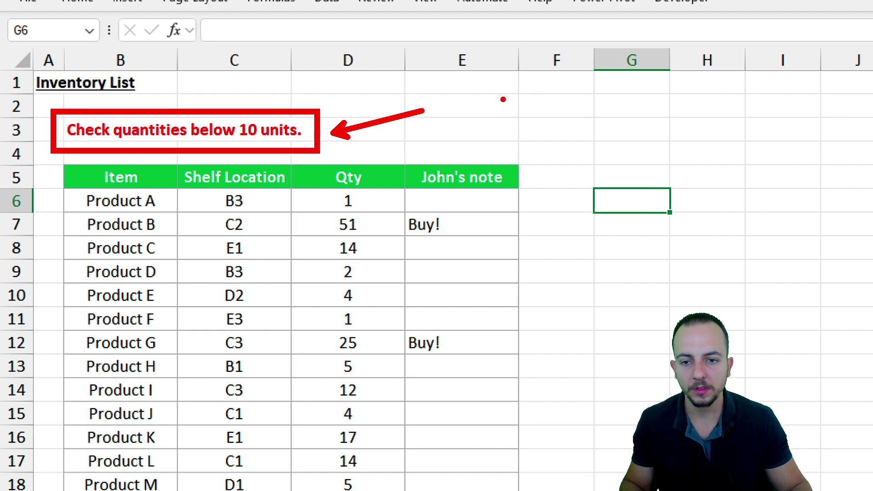
pyautogui.press('Escape')
pyautogui.moveTo(122, 182)
pyautogui.mouseDown()
pyautogui.moveTo(142, 296)
pyautogui.moveTo(137, 392)
pyautogui.mouseUp()
pyautogui.moveTo(264, 182); pyautogui.dragTo(241, 343)
pyautogui.moveTo(389, 181); pyautogui.dragTo(389, 342)
pyautogui.moveTo(478, 177); pyautogui.dragTo(454, 378)
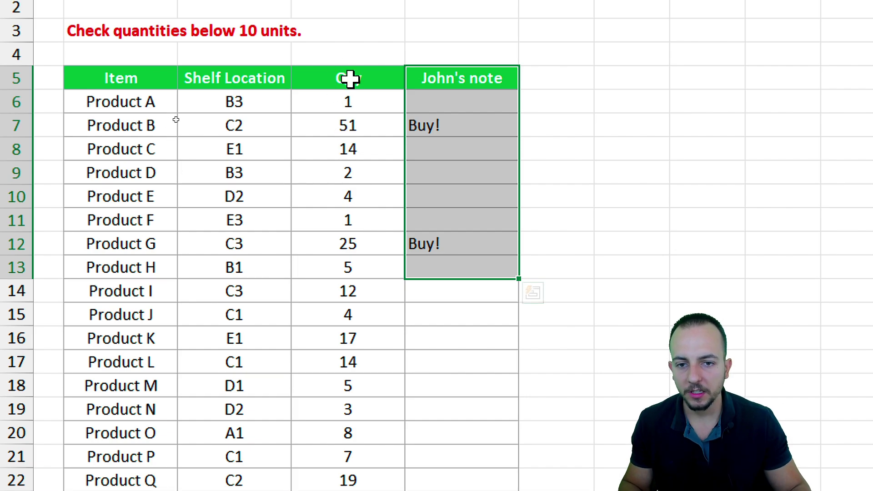
# - Compare Product A's quantity with the 10-unit limit in the instruction above the table
pyautogui.click(355, 145)
pyautogui.hotkey('ctrl', '2')
pyautogui.moveTo(330, 82)
pyautogui.mouseDown()
pyautogui.moveTo(374, 116)
pyautogui.moveTo(397, 171)
pyautogui.mouseUp()
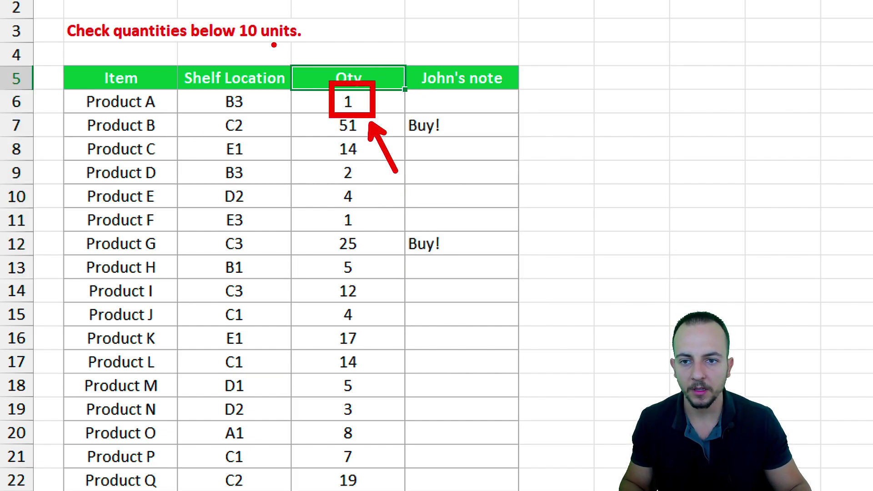
pyautogui.moveTo(226, 16)
pyautogui.mouseDown()
pyautogui.moveTo(310, 46)
pyautogui.moveTo(405, 62)
pyautogui.mouseUp()
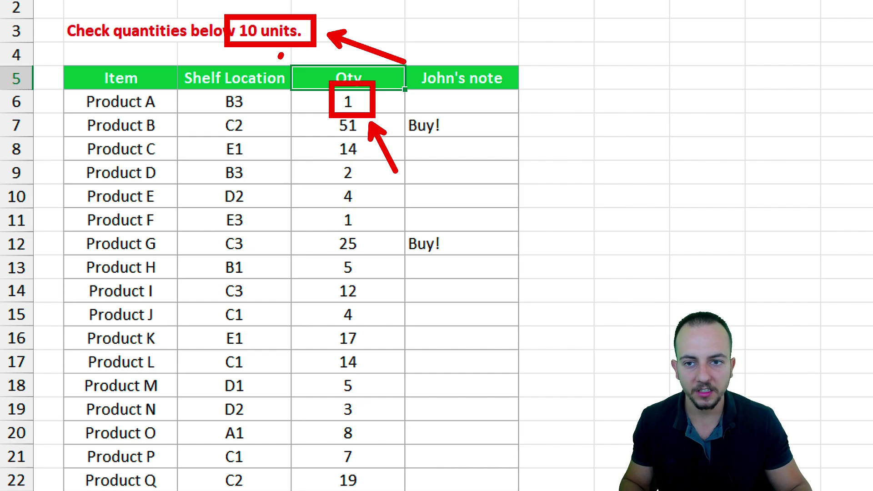
pyautogui.moveTo(281, 55); pyautogui.dragTo(372, 6)
pyautogui.moveTo(608, 99); pyautogui.dragTo(715, 115)
pyautogui.press('Escape')
# - Examine Product B's quantity and Buy! note against the 10-unit limit
pyautogui.click(383, 121)
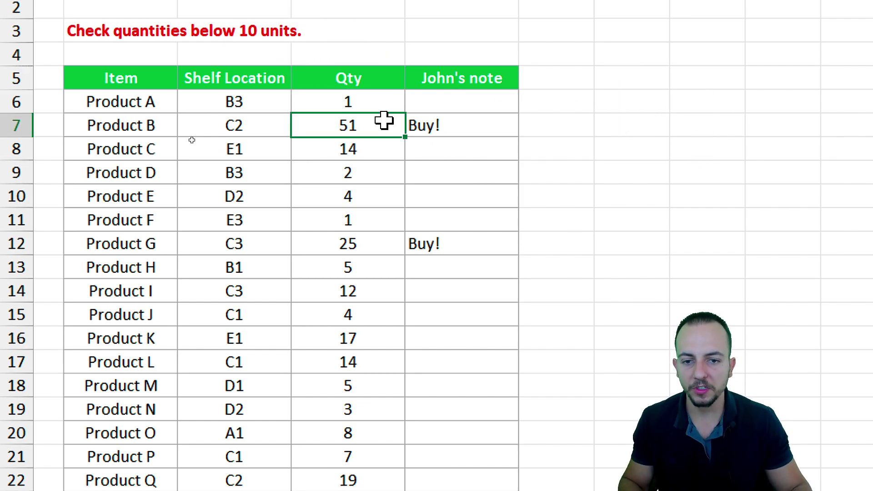
pyautogui.hotkey('shift', 'space')
pyautogui.click(378, 125)
pyautogui.hotkey('ctrl', '2')
pyautogui.moveTo(326, 109); pyautogui.dragTo(403, 185)
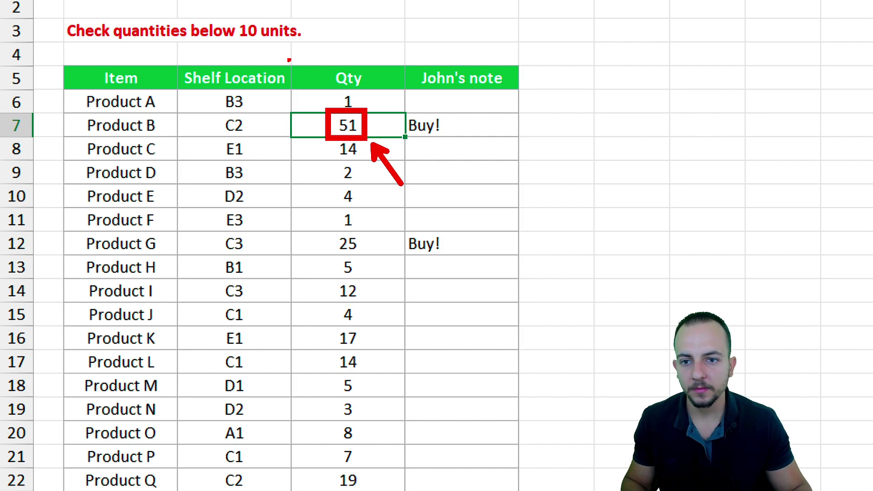
pyautogui.moveTo(222, 15); pyautogui.dragTo(326, 47)
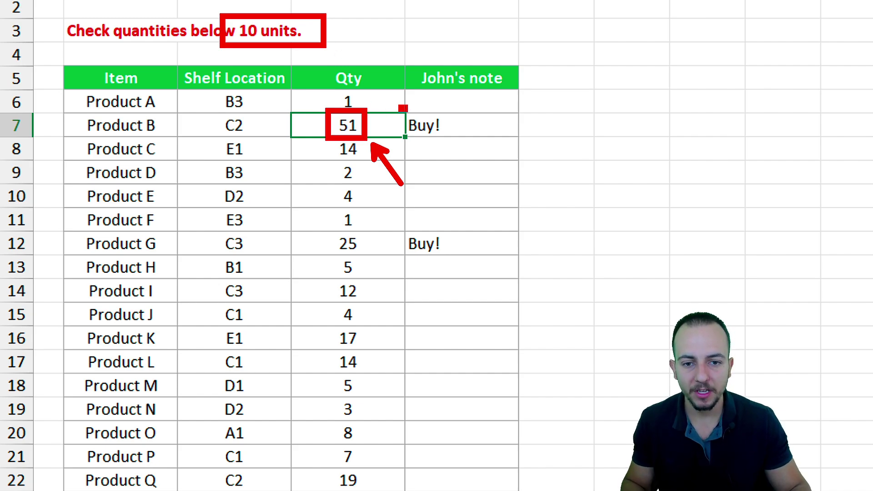
pyautogui.moveTo(400, 106)
pyautogui.mouseDown()
pyautogui.moveTo(478, 166)
pyautogui.moveTo(500, 205)
pyautogui.mouseUp()
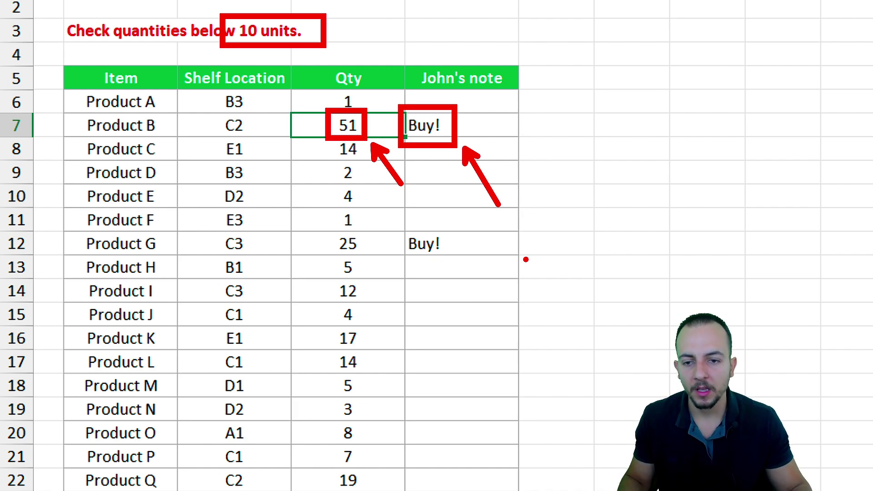
pyautogui.moveTo(72, 111); pyautogui.dragTo(171, 140)
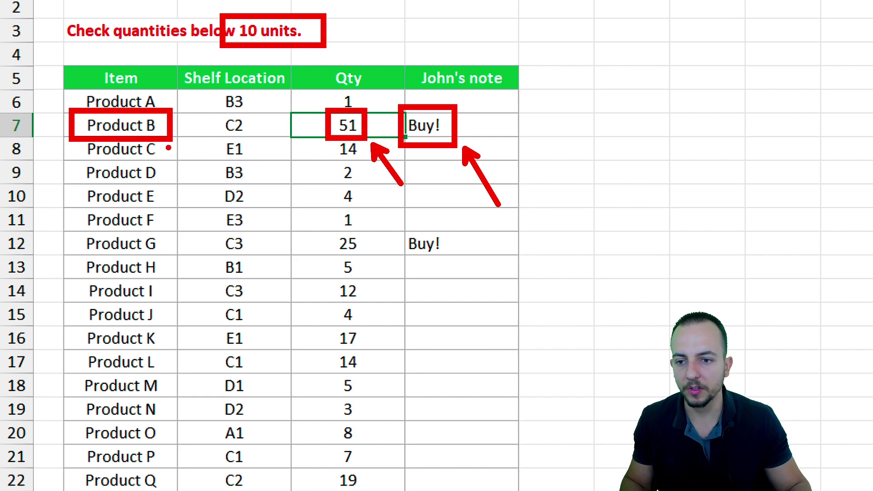
pyautogui.moveTo(169, 149); pyautogui.dragTo(241, 223)
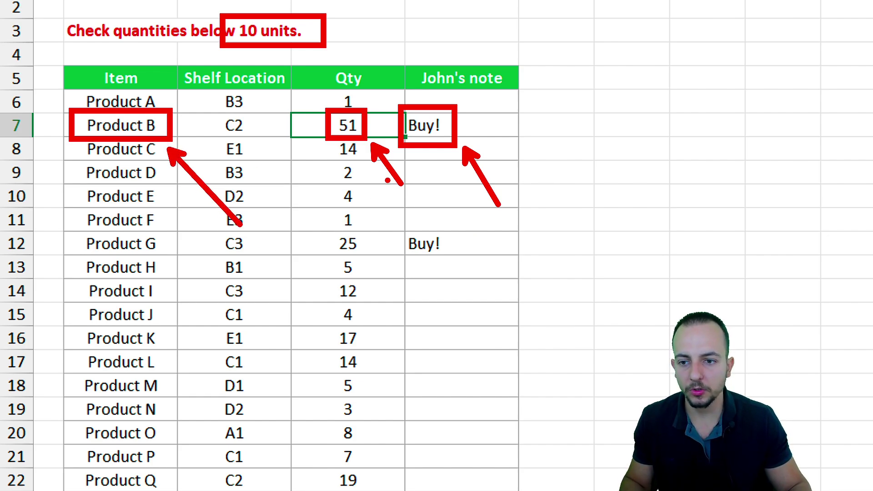
pyautogui.moveTo(152, 107)
pyautogui.mouseDown()
pyautogui.moveTo(93, 102)
pyautogui.moveTo(194, 116)
pyautogui.moveTo(125, 103)
pyautogui.mouseUp()
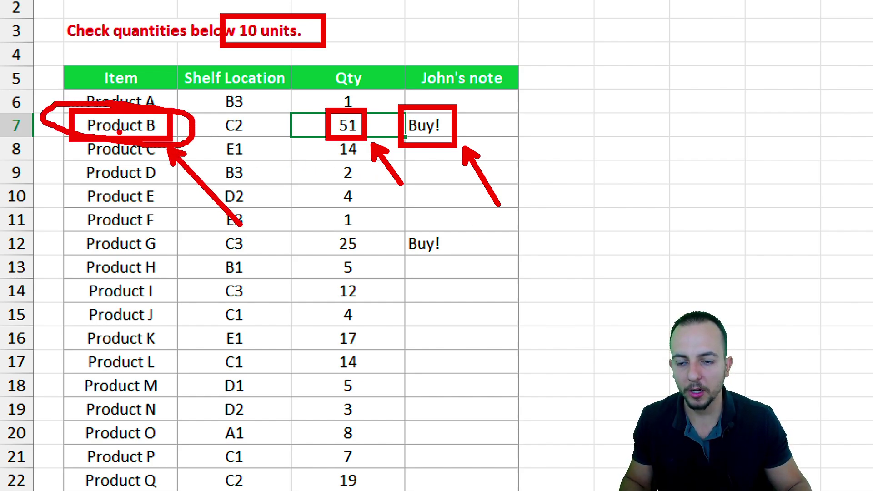
pyautogui.press('Escape')
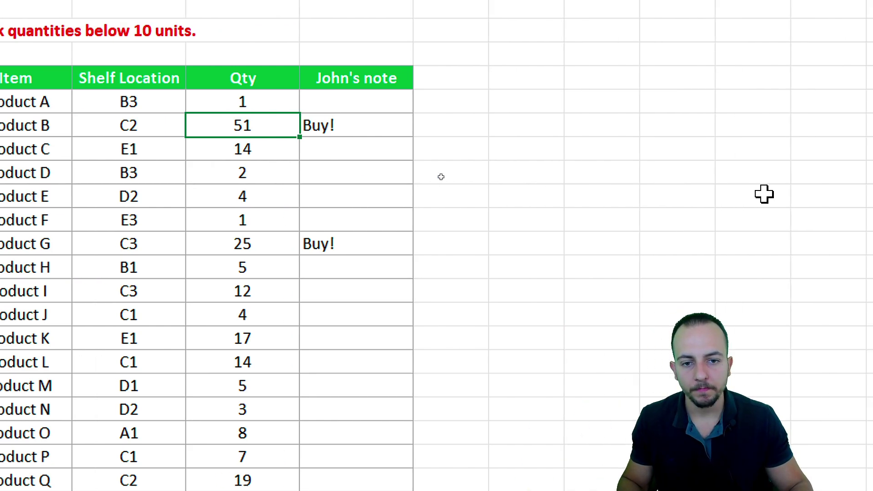
# - Examine the Qty and note columns as two alternative conditions for an OR test
pyautogui.click(654, 80)
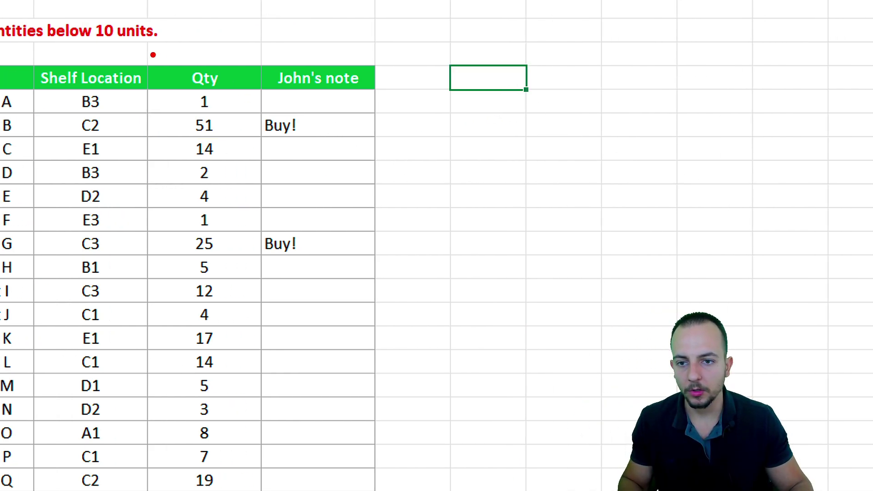
pyautogui.moveTo(152, 53); pyautogui.dragTo(387, 182)
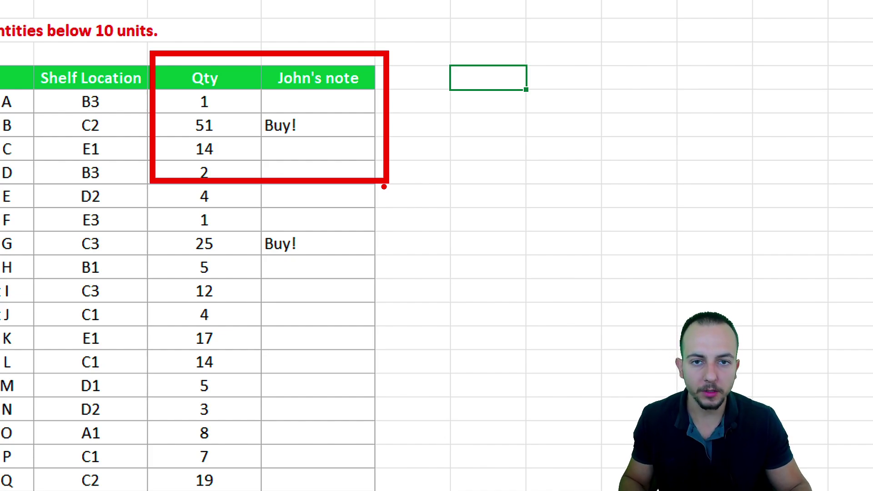
pyautogui.hotkey('ctrl', 'z')
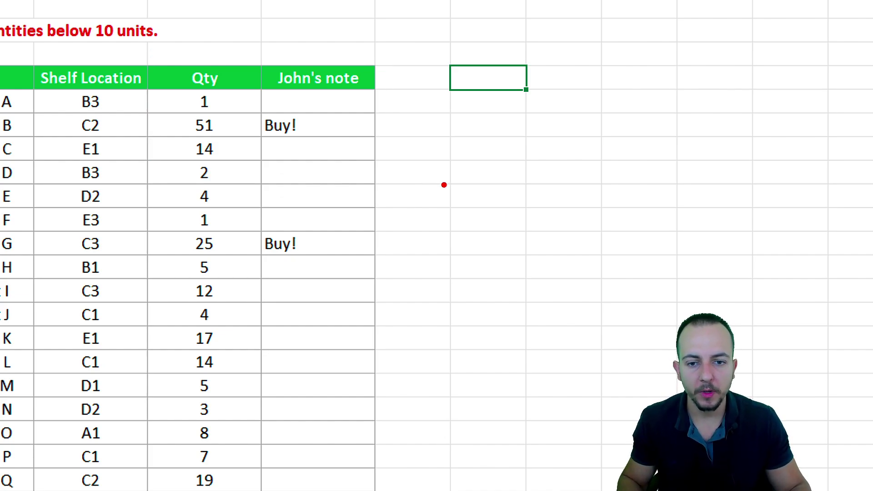
pyautogui.moveTo(454, 169)
pyautogui.mouseDown()
pyautogui.moveTo(507, 195)
pyautogui.moveTo(524, 178)
pyautogui.moveTo(617, 211)
pyautogui.mouseUp()
pyautogui.moveTo(447, 261); pyautogui.dragTo(608, 261)
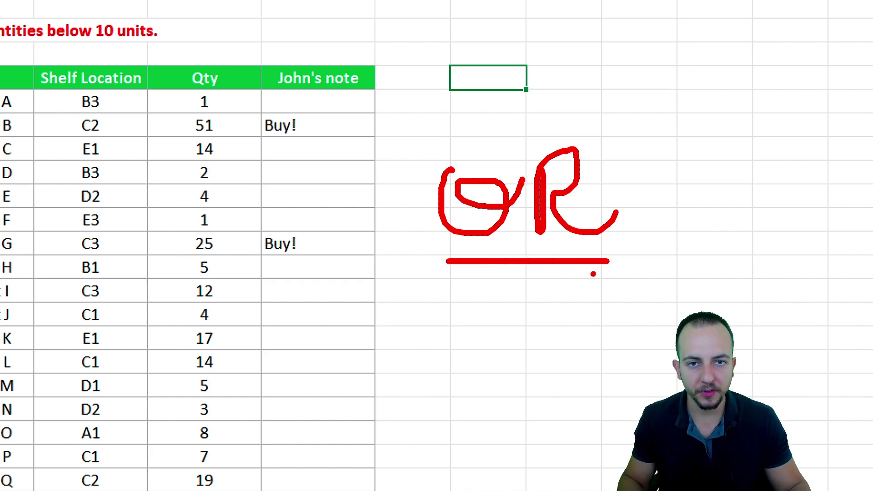
pyautogui.press('e')
# - Compare the two OR conditions: a quantity below 10, or Buy! in the note column
pyautogui.moveTo(178, 64)
pyautogui.mouseDown()
pyautogui.moveTo(234, 130)
pyautogui.moveTo(234, 146)
pyautogui.mouseUp()
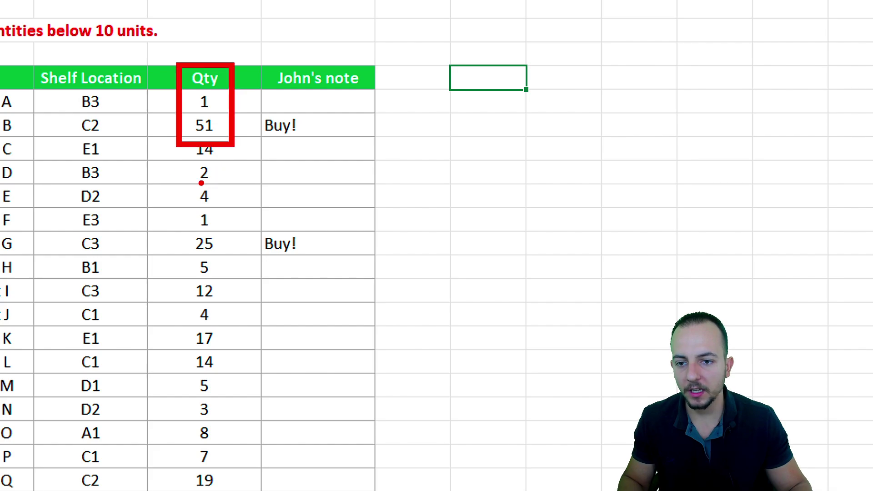
pyautogui.moveTo(170, 169); pyautogui.dragTo(185, 215)
pyautogui.moveTo(203, 166); pyautogui.dragTo(193, 216)
pyautogui.moveTo(232, 178); pyautogui.dragTo(238, 175)
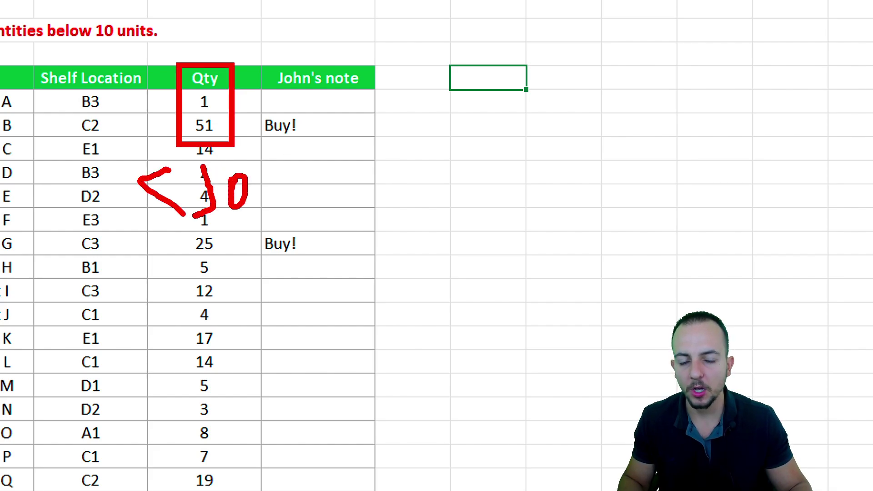
pyautogui.moveTo(218, 271)
pyautogui.mouseDown()
pyautogui.moveTo(243, 273)
pyautogui.moveTo(255, 288)
pyautogui.mouseUp()
pyautogui.moveTo(268, 311)
pyautogui.mouseDown()
pyautogui.moveTo(291, 272)
pyautogui.moveTo(311, 324)
pyautogui.mouseUp()
pyautogui.moveTo(266, 49)
pyautogui.mouseDown()
pyautogui.moveTo(366, 106)
pyautogui.moveTo(380, 104)
pyautogui.mouseUp()
pyautogui.moveTo(308, 141); pyautogui.dragTo(369, 188)
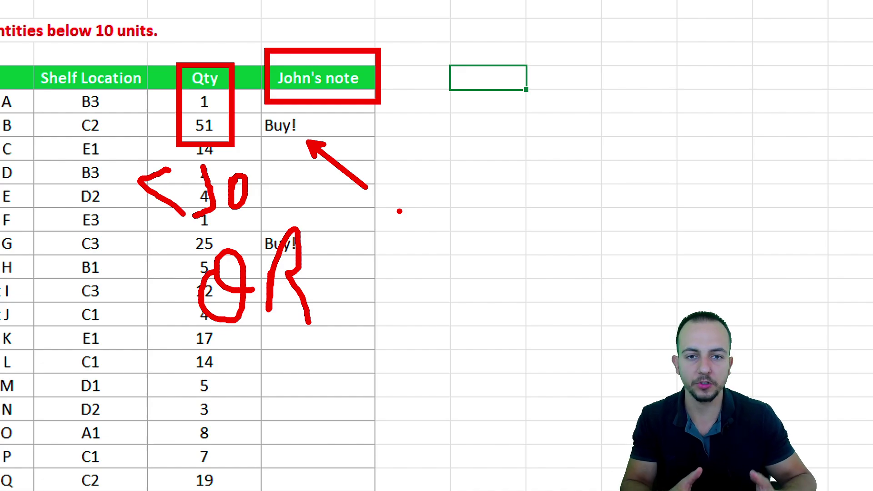
pyautogui.press('Escape')
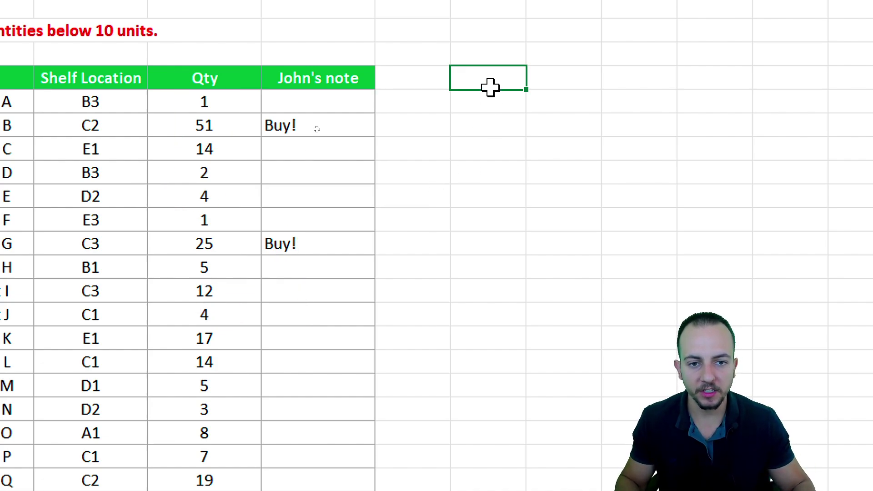
# - Add a Check header in G5 and begin an IF formula with a nested OR function in G6
pyautogui.write('Check')
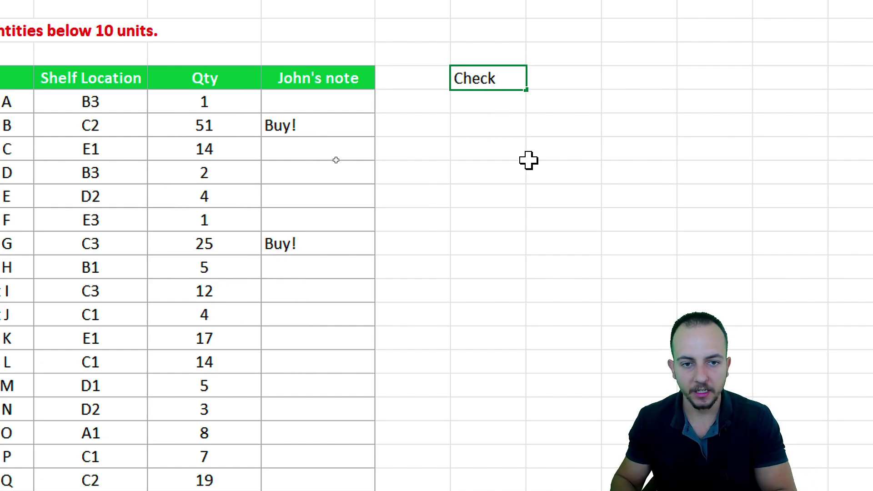
pyautogui.press('Return')
pyautogui.write('=')
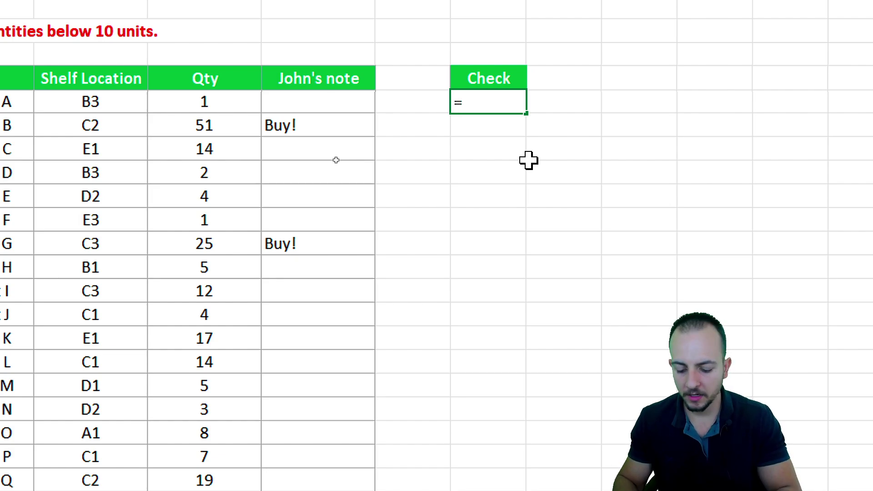
pyautogui.write('if')
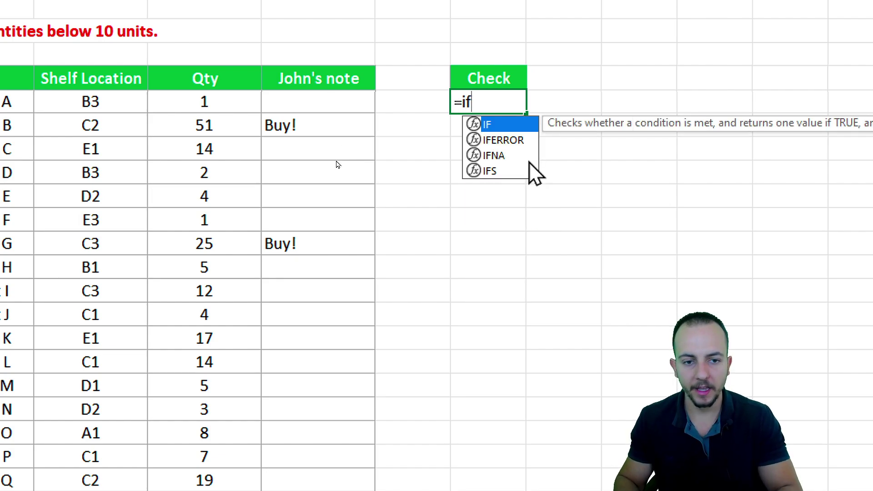
pyautogui.doubleClick(514, 125)
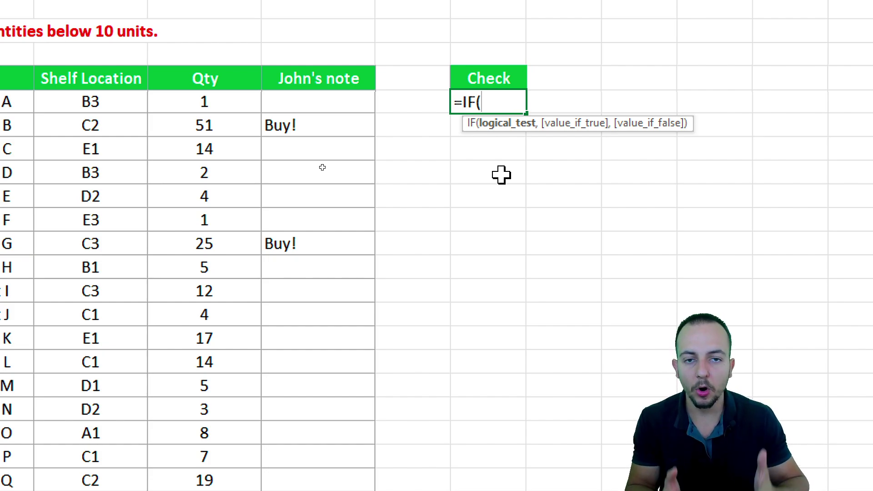
pyautogui.write('or')
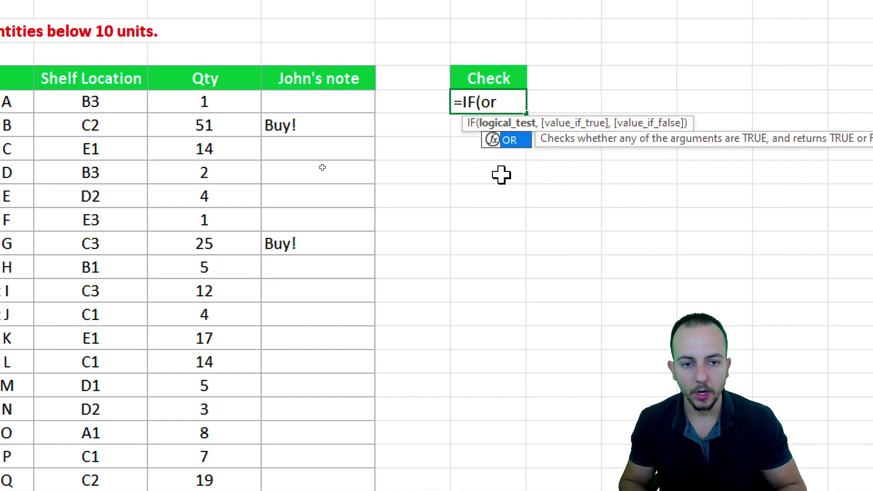
pyautogui.doubleClick(511, 141)
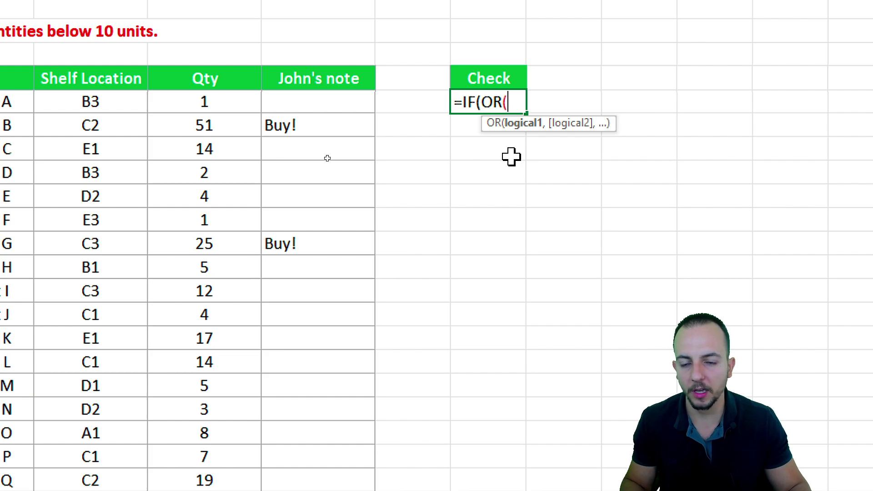
# - Set the OR conditions in G6's formula to D6<10 and E6="Buy!" and close the OR function
pyautogui.click(234, 104)
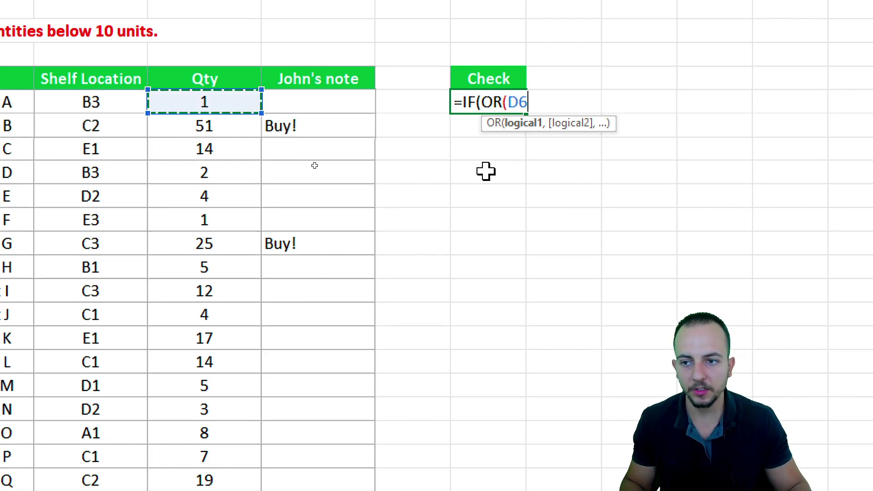
pyautogui.write('<')
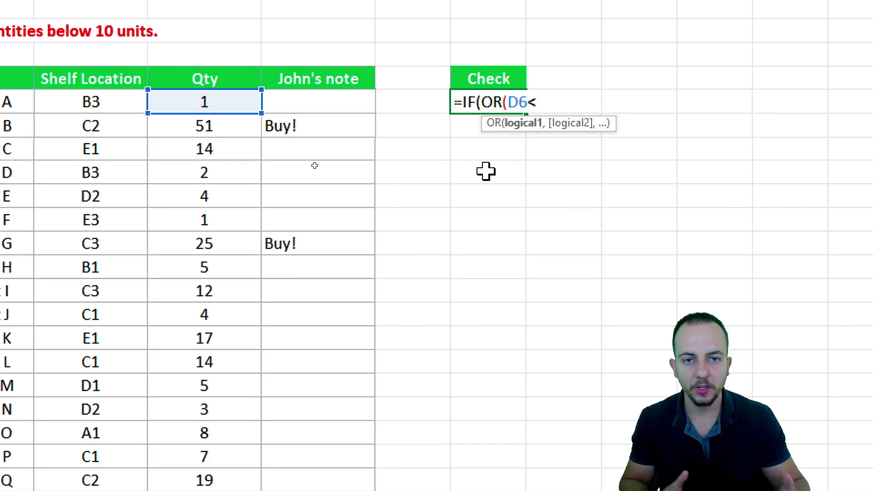
pyautogui.write('10')
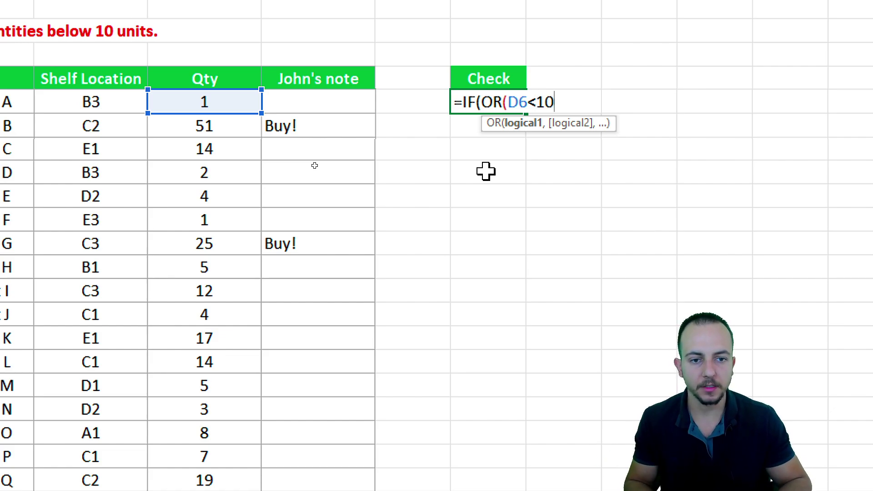
pyautogui.write(',')
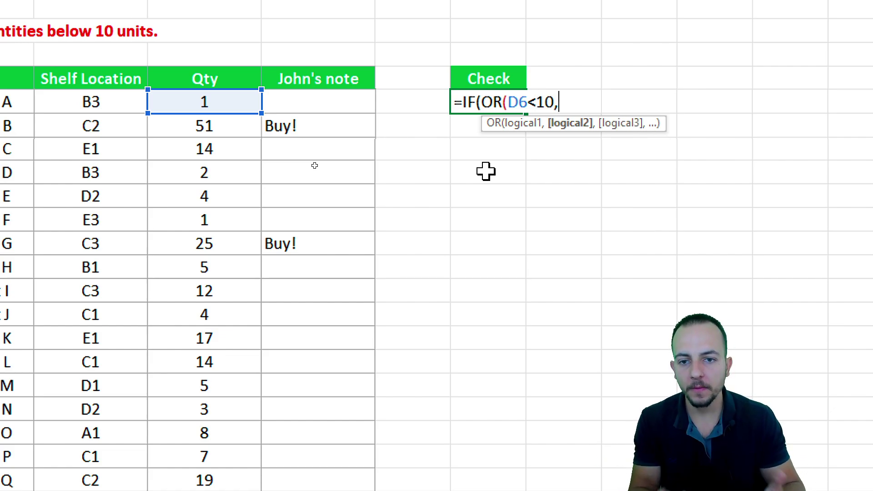
pyautogui.click(321, 104)
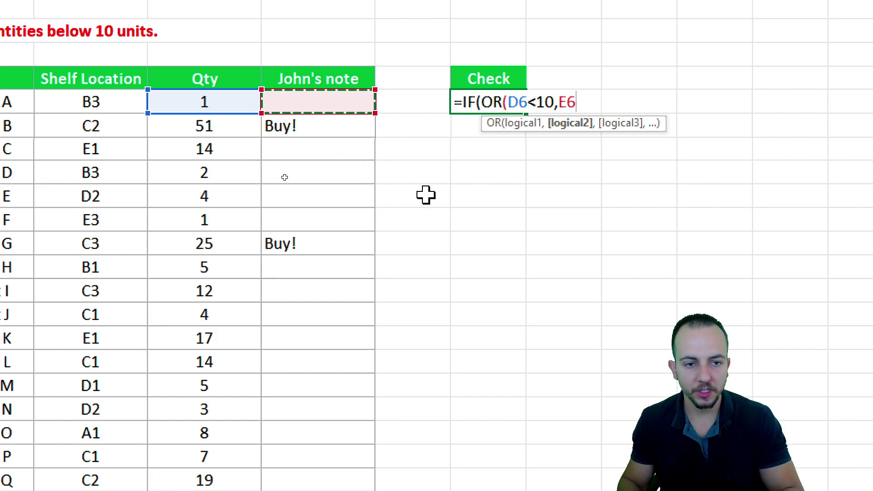
pyautogui.write('=')
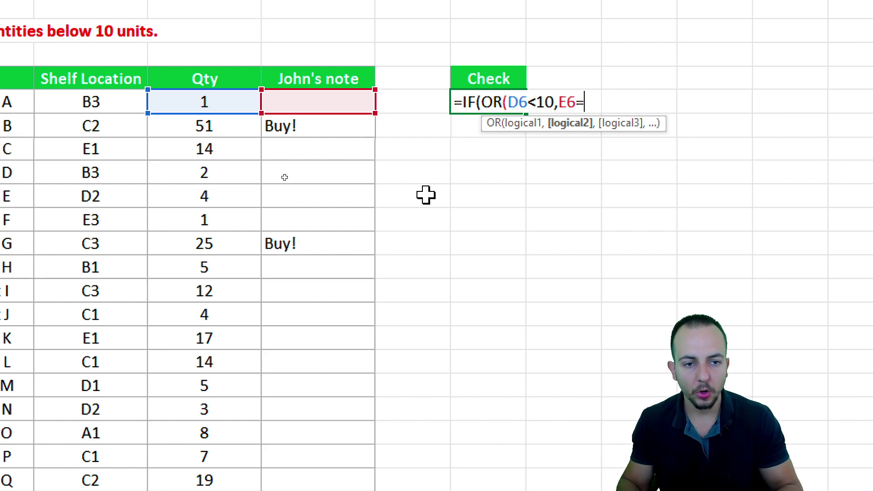
pyautogui.write('"Buy!')
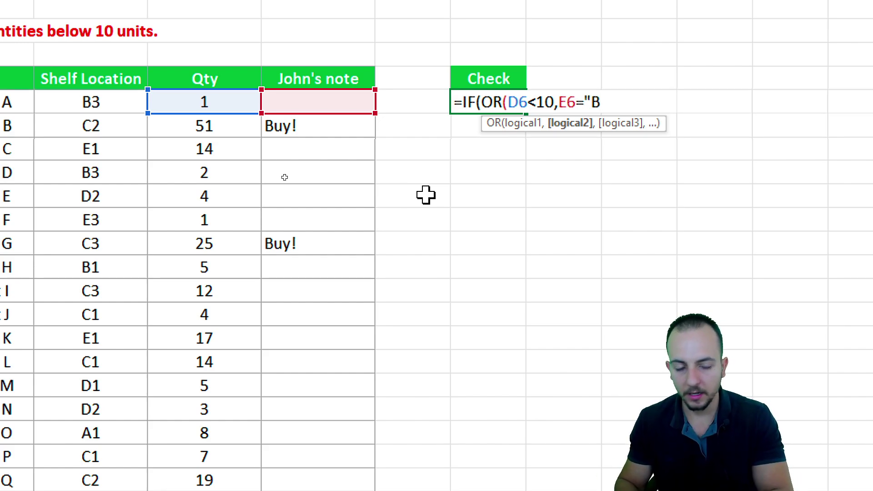
pyautogui.write('"')
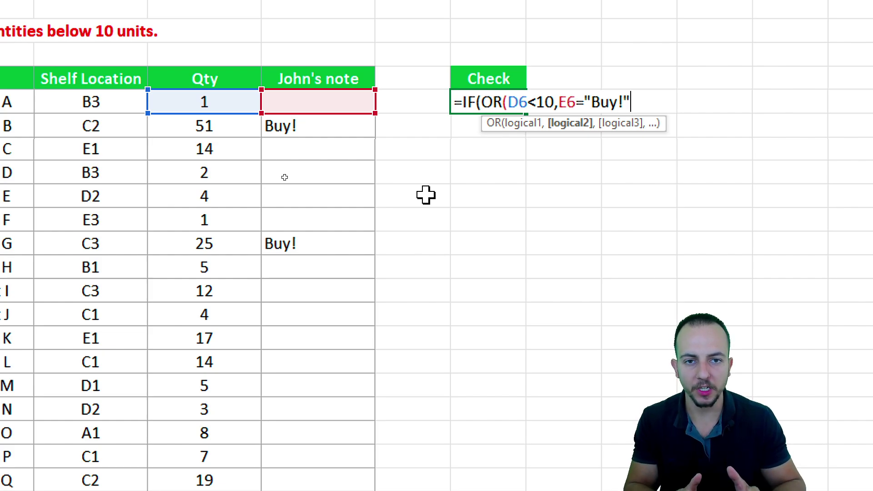
pyautogui.write(')')
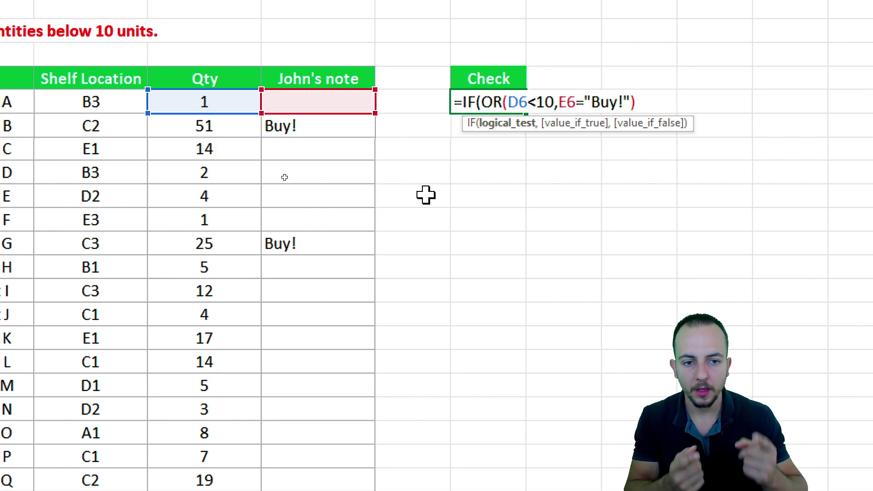
# - Complete the IF formula in G6 with "Buy it" when true and "Do not buy" when false
pyautogui.write(',')
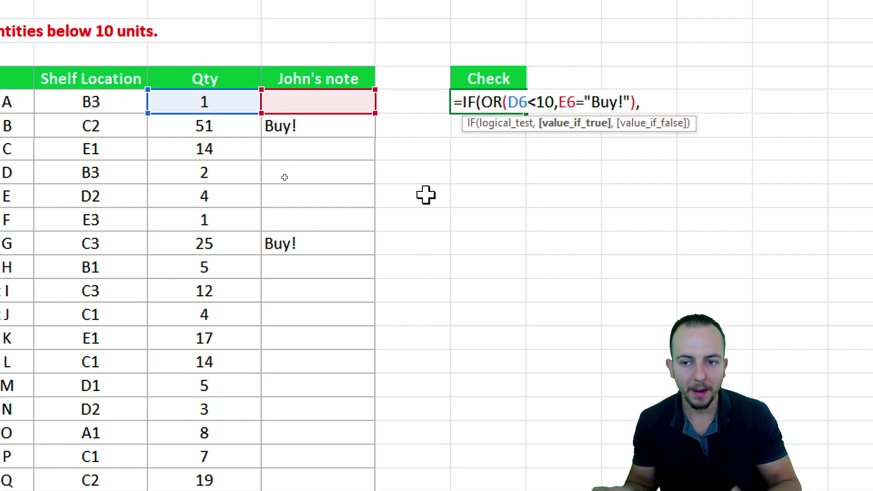
pyautogui.write('"Buy')
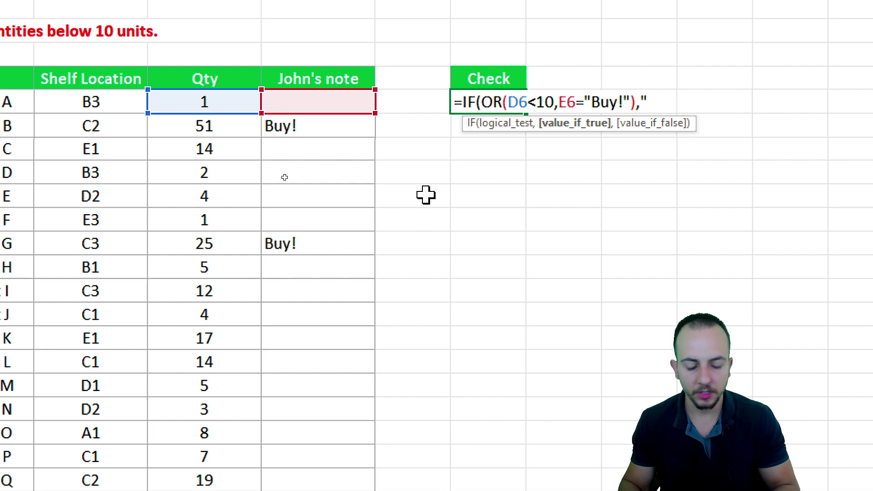
pyautogui.write(' it')
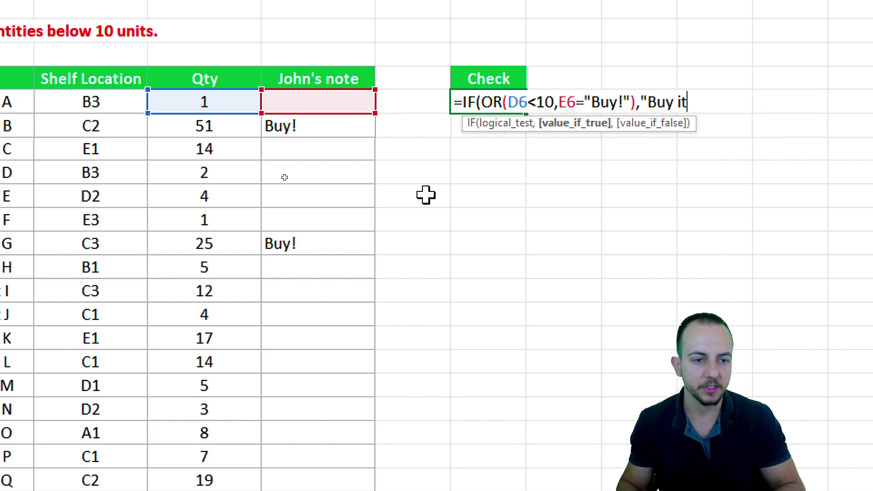
pyautogui.write('",')
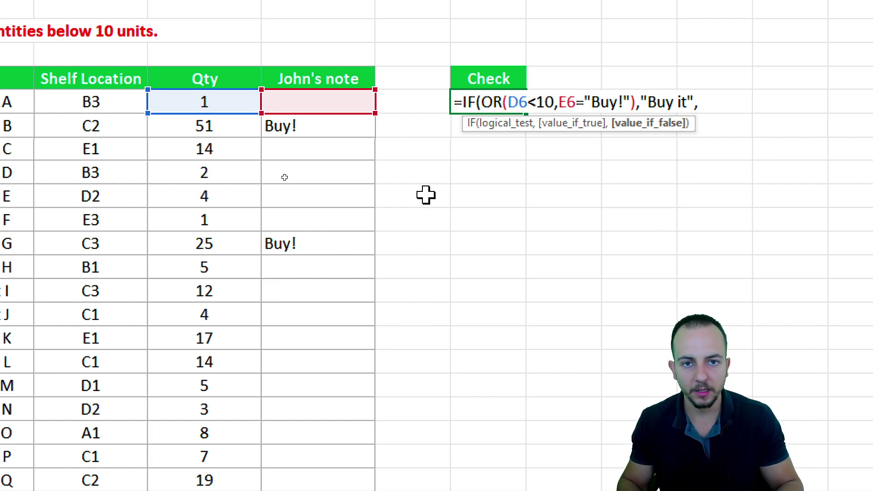
pyautogui.write('"Do no')
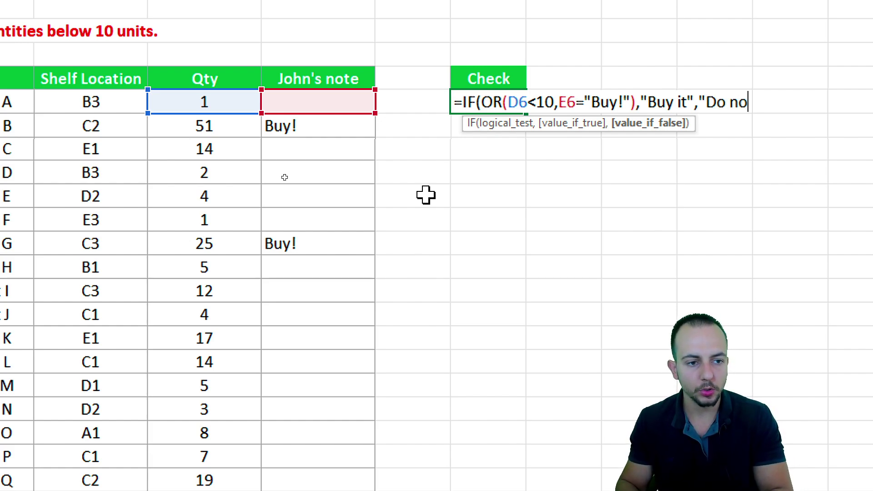
pyautogui.write('t buy")')
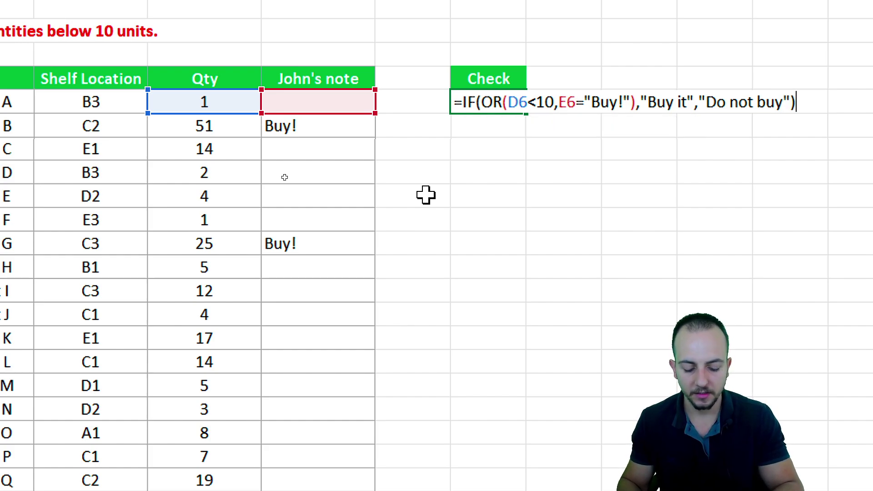
pyautogui.press('Return')
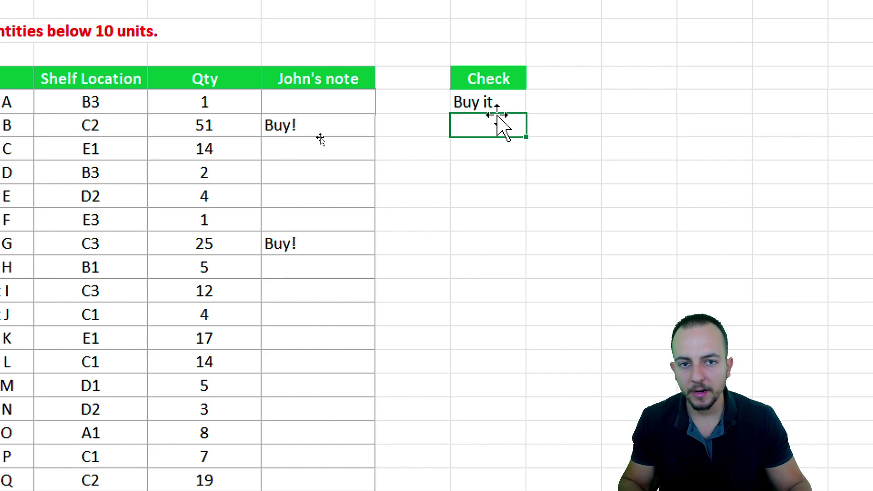
# - Fill the IF and OR formula from G6 down the Check column for the inventory items
pyautogui.click(503, 102)
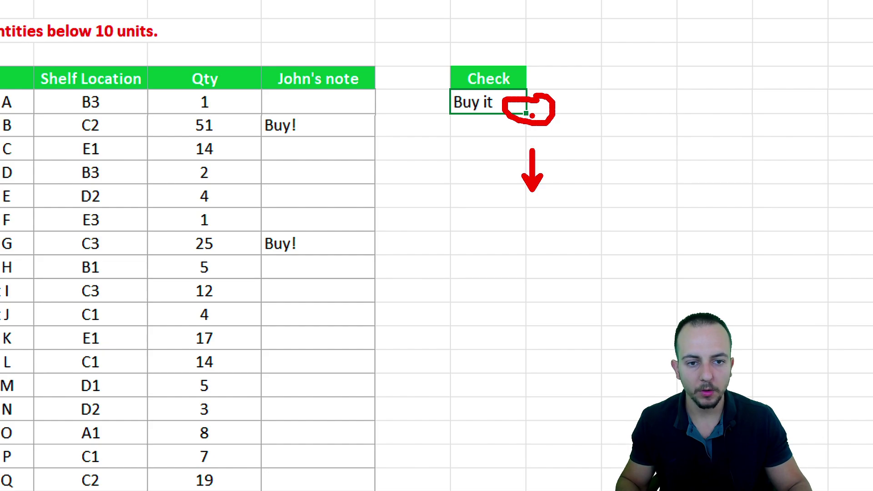
pyautogui.moveTo(528, 116); pyautogui.dragTo(509, 430)
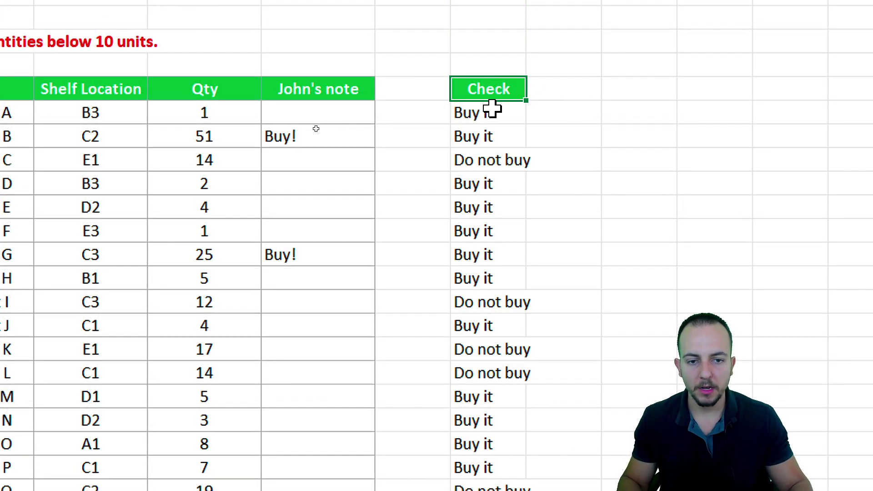
# - Review the Check results for Product A and Product B against their quantities and notes
pyautogui.moveTo(491, 109); pyautogui.dragTo(483, 165)
pyautogui.click(510, 112)
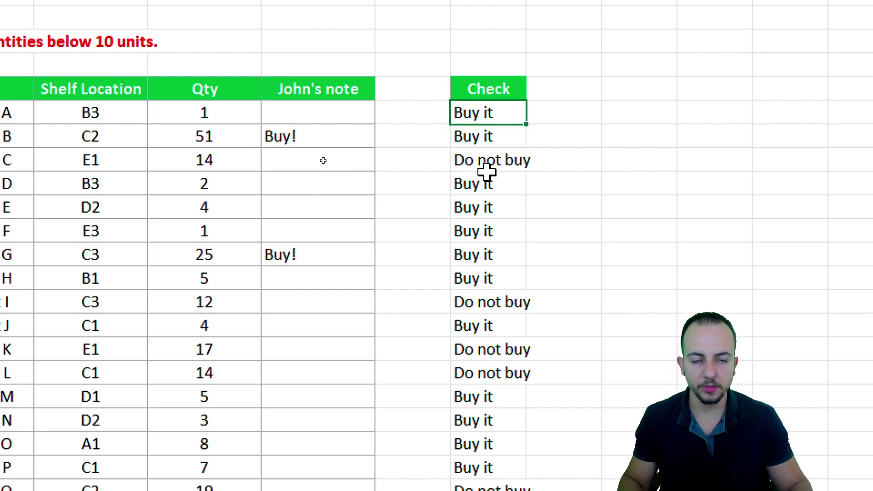
pyautogui.hotkey('ctrl', '2')
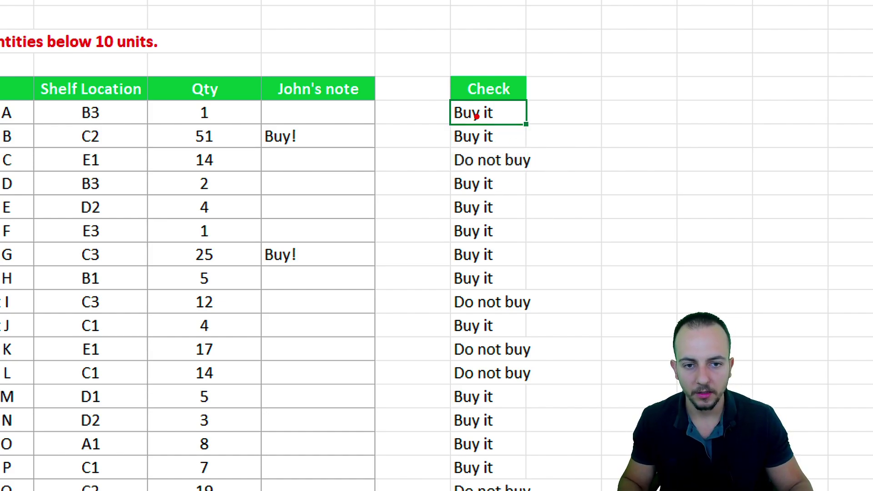
pyautogui.moveTo(440, 96)
pyautogui.mouseDown()
pyautogui.moveTo(510, 151)
pyautogui.moveTo(568, 172)
pyautogui.mouseUp()
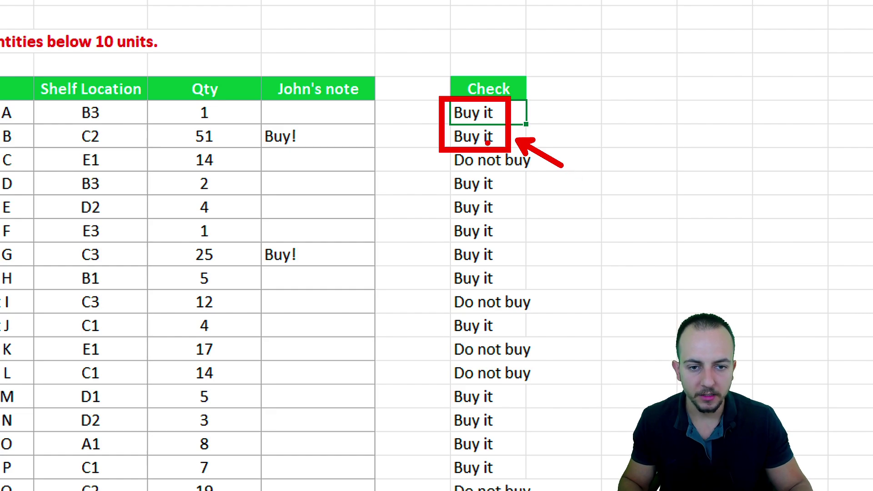
# - Check Product A's quantity against the 10-unit limit, and Product B's quantity and note against both OR conditions
pyautogui.moveTo(181, 97)
pyautogui.mouseDown()
pyautogui.moveTo(225, 123)
pyautogui.moveTo(257, 103)
pyautogui.moveTo(290, 60)
pyautogui.mouseUp()
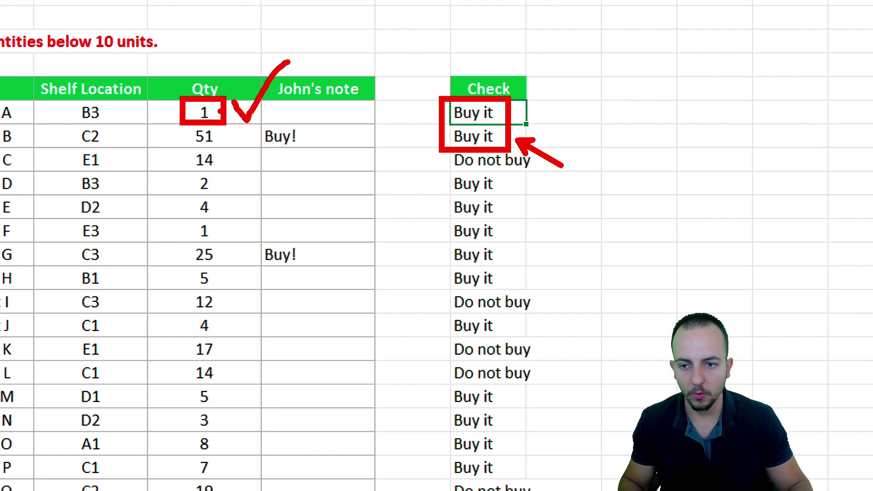
pyautogui.hotkey('ctrl', 'z')
pyautogui.hotkey('ctrl', 'z')
pyautogui.hotkey('ctrl', 'z')
pyautogui.hotkey('ctrl', 'z')
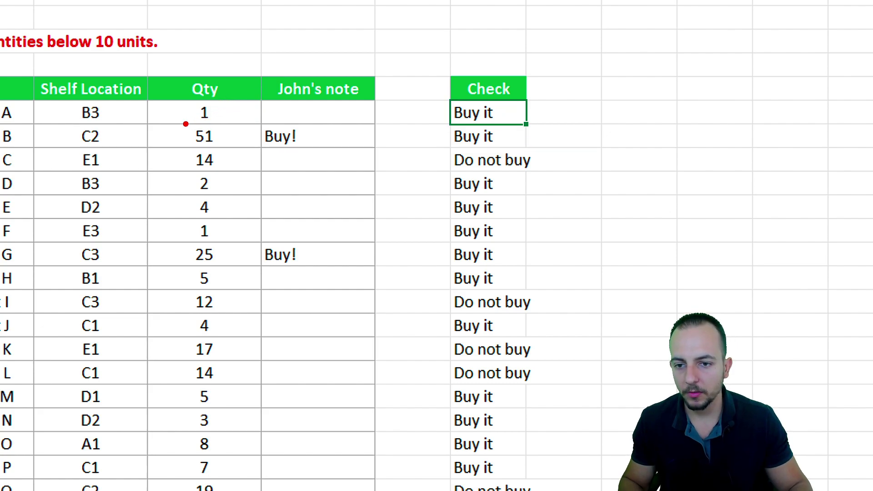
pyautogui.moveTo(184, 122)
pyautogui.mouseDown()
pyautogui.moveTo(229, 149)
pyautogui.moveTo(240, 123)
pyautogui.moveTo(247, 155)
pyautogui.mouseUp()
pyautogui.moveTo(257, 122)
pyautogui.mouseDown()
pyautogui.moveTo(312, 149)
pyautogui.moveTo(353, 120)
pyautogui.moveTo(321, 138)
pyautogui.moveTo(318, 154)
pyautogui.mouseUp()
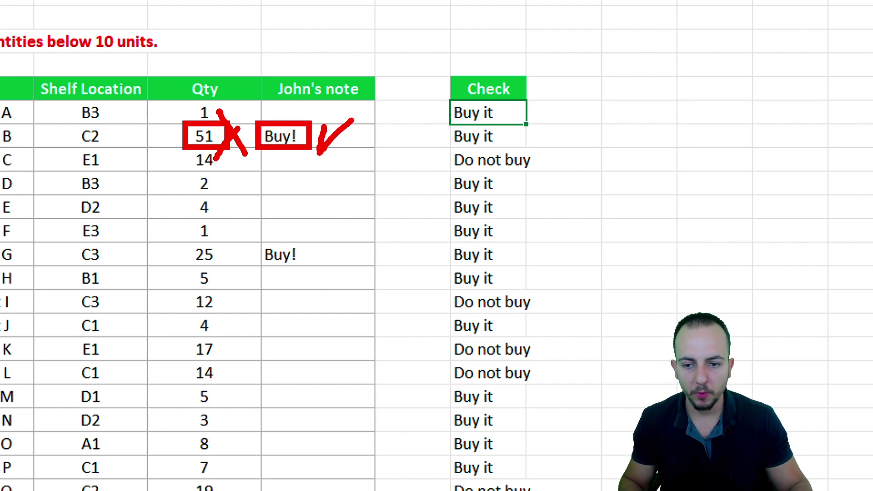
# - Compare the Check results for Product E and Product G with their quantities, notes and the 10-unit limit
pyautogui.moveTo(184, 195)
pyautogui.mouseDown()
pyautogui.moveTo(264, 220)
pyautogui.moveTo(519, 222)
pyautogui.moveTo(586, 248)
pyautogui.moveTo(604, 268)
pyautogui.mouseUp()
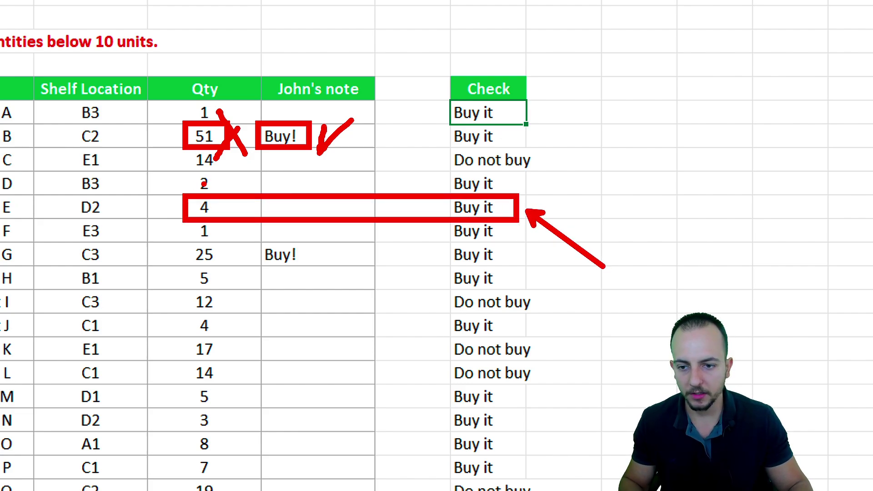
pyautogui.moveTo(183, 193); pyautogui.dragTo(229, 226)
pyautogui.moveTo(80, 20)
pyautogui.mouseDown()
pyautogui.moveTo(146, 53)
pyautogui.moveTo(210, 64)
pyautogui.mouseUp()
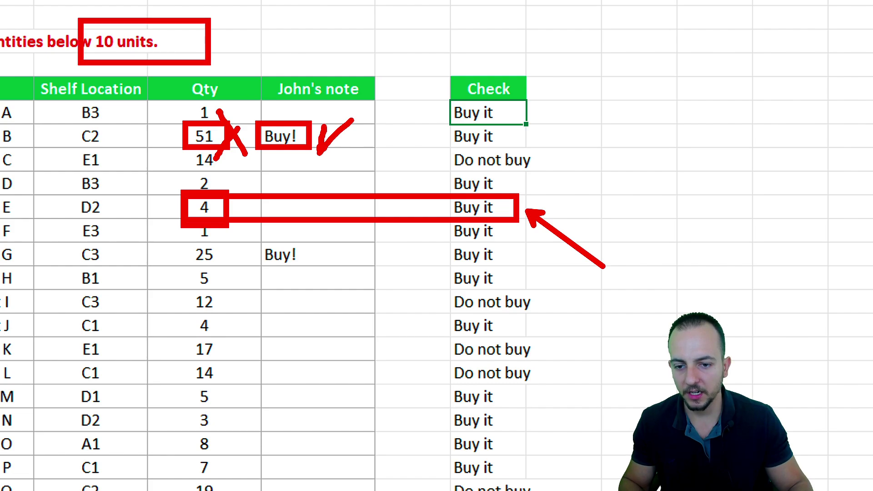
pyautogui.hotkey('ctrl', 'z')
pyautogui.moveTo(178, 239); pyautogui.dragTo(235, 271)
pyautogui.moveTo(229, 283); pyautogui.dragTo(261, 325)
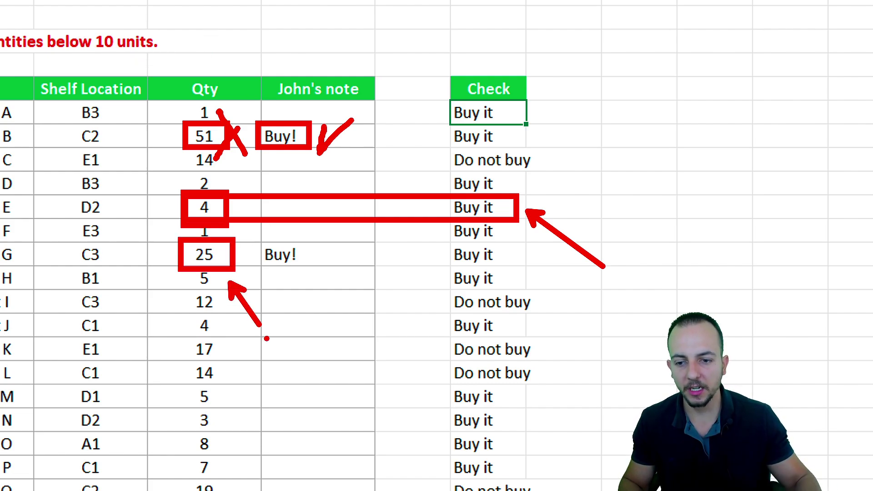
pyautogui.moveTo(86, 23); pyautogui.dragTo(161, 53)
pyautogui.hotkey('ctrl', 'z')
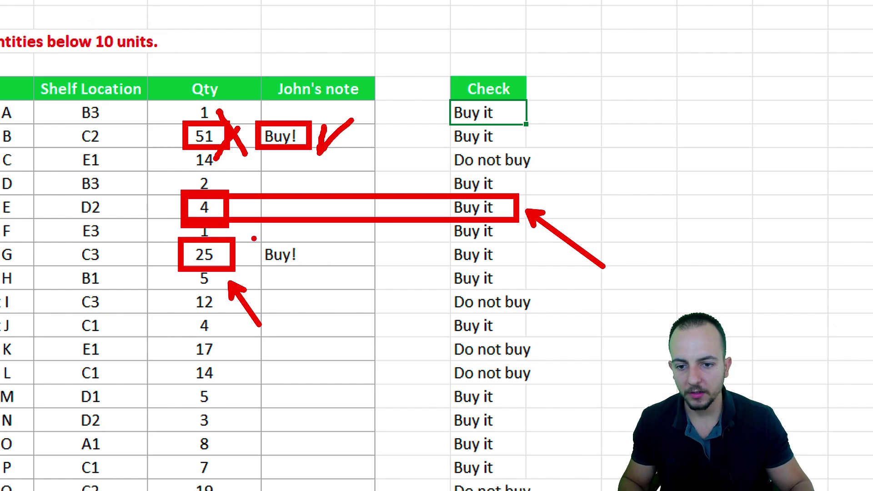
pyautogui.moveTo(252, 236)
pyautogui.mouseDown()
pyautogui.moveTo(314, 270)
pyautogui.moveTo(323, 320)
pyautogui.mouseUp()
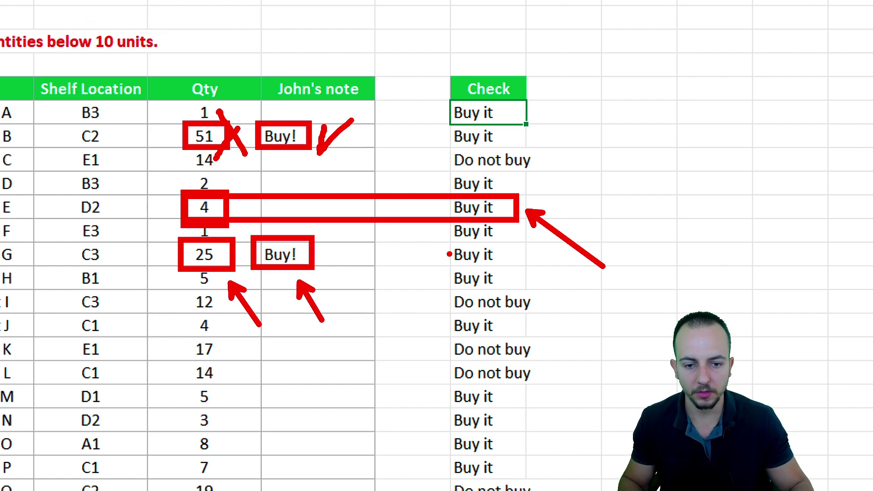
pyautogui.moveTo(448, 238)
pyautogui.mouseDown()
pyautogui.moveTo(484, 271)
pyautogui.moveTo(559, 298)
pyautogui.mouseUp()
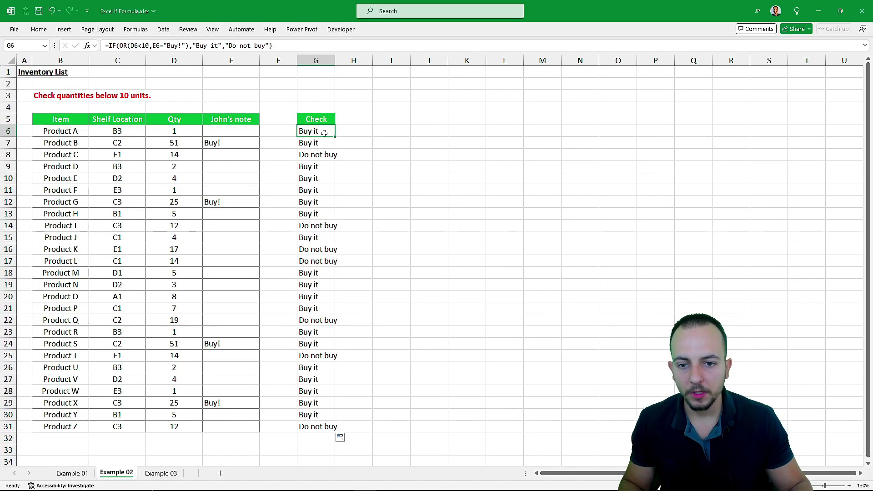
# - Look through the remaining Check results down to Product Z
pyautogui.moveTo(317, 132)
pyautogui.mouseDown()
pyautogui.moveTo(324, 180)
pyautogui.moveTo(317, 314)
pyautogui.mouseUp()
pyautogui.scroll(-3, 312, 327)
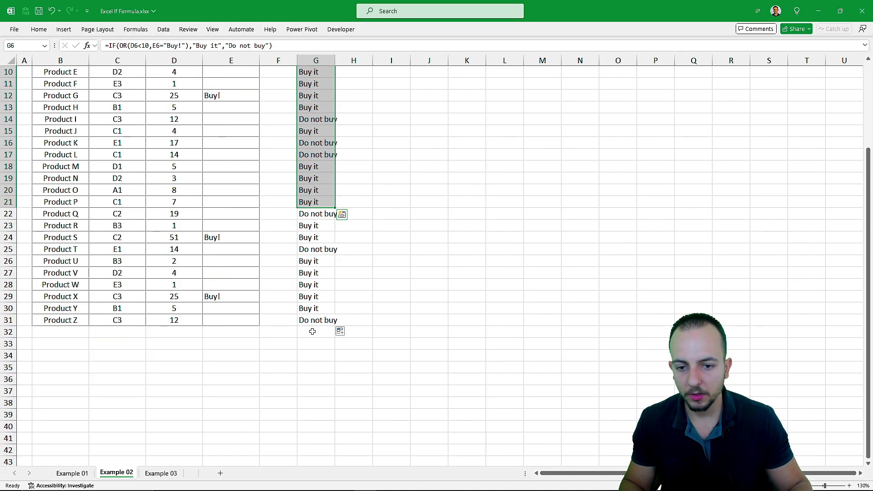
pyautogui.scroll(3, 312, 326)
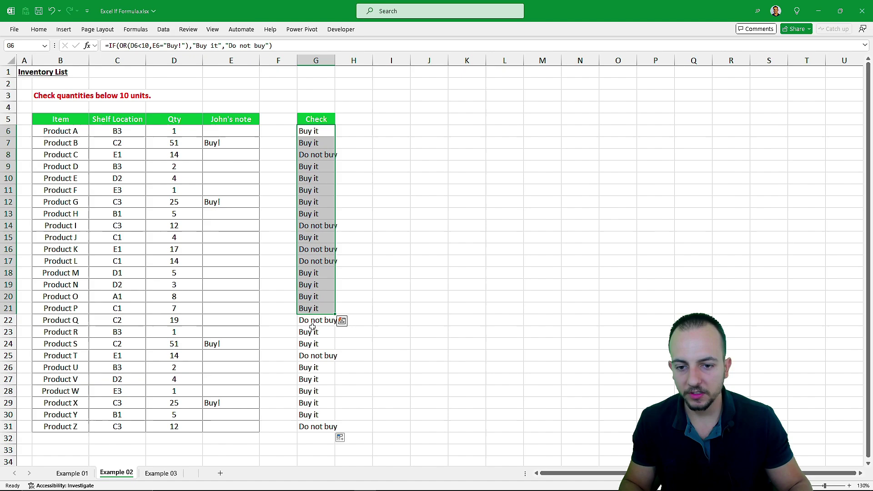
pyautogui.click(82, 120)
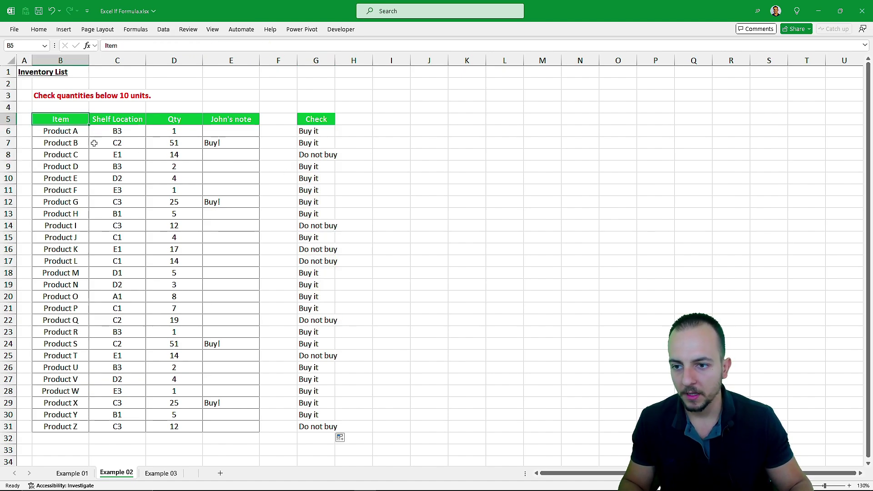
# - Open the Example 03 sheet and examine the inventory list's Item ID, Shelf Location, Qty and Origin columns
pyautogui.click(172, 474)
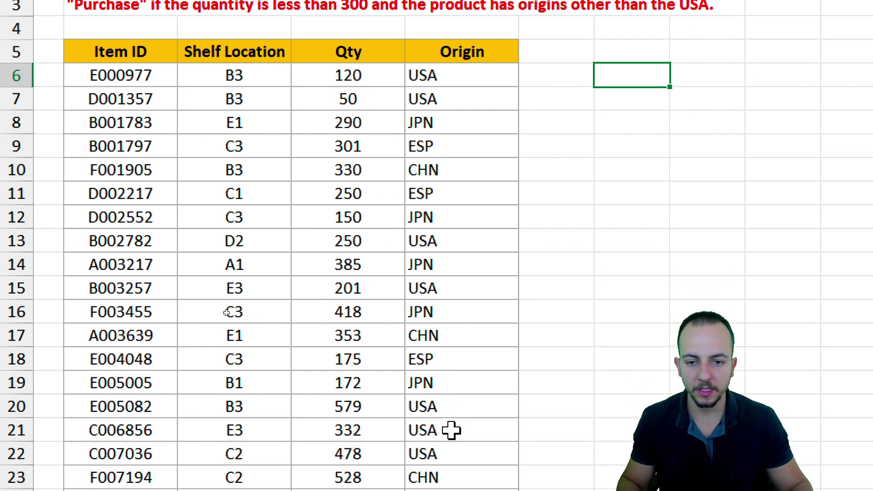
pyautogui.click(138, 137)
pyautogui.moveTo(137, 75); pyautogui.dragTo(136, 169)
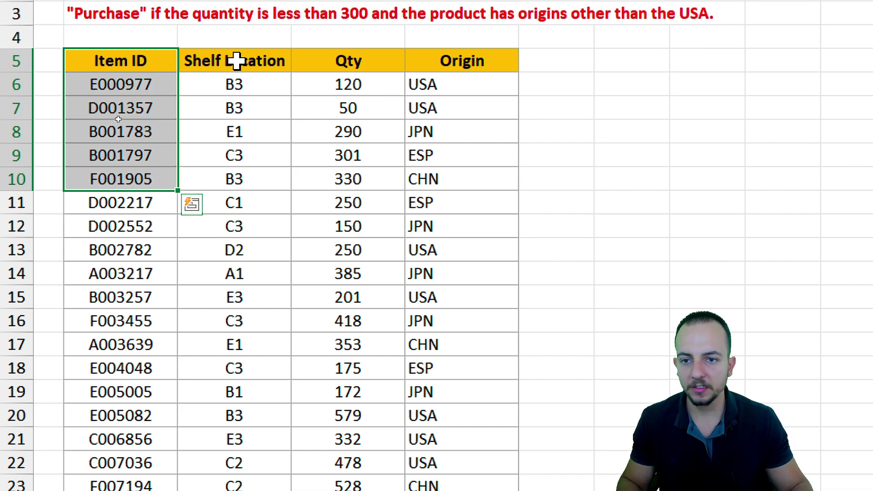
pyautogui.moveTo(236, 75); pyautogui.dragTo(255, 196)
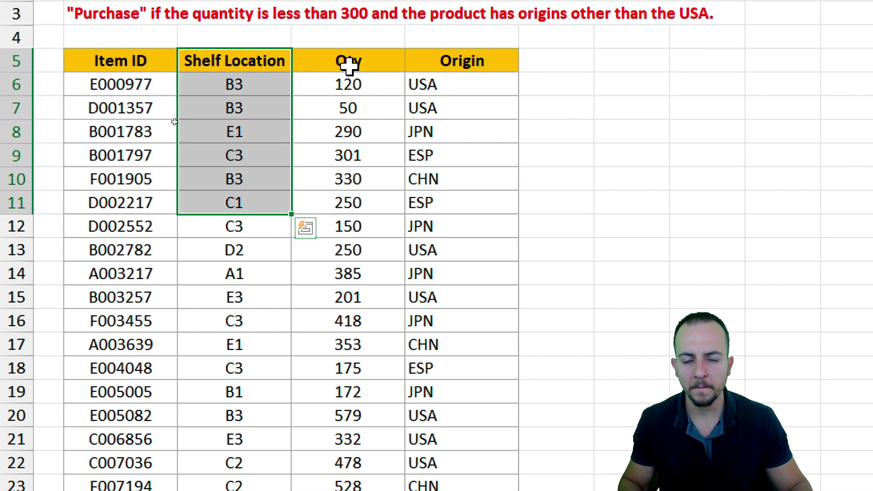
pyautogui.moveTo(351, 61); pyautogui.dragTo(368, 225)
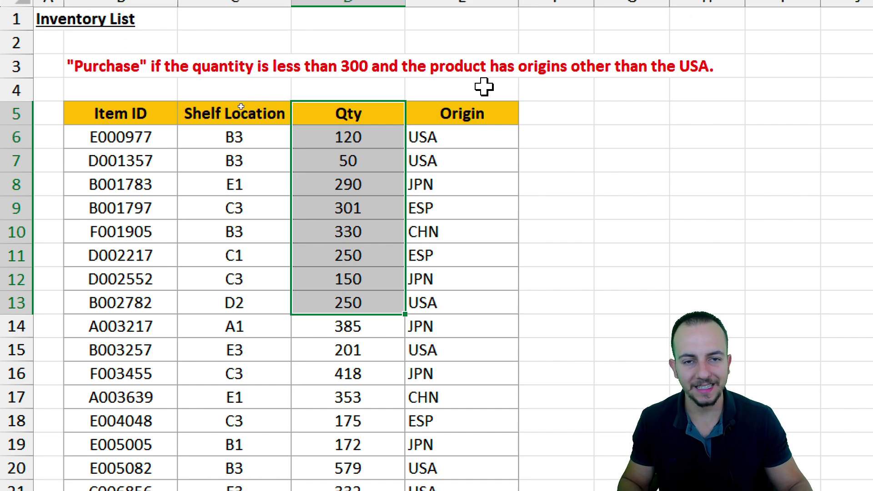
pyautogui.moveTo(478, 110); pyautogui.dragTo(469, 286)
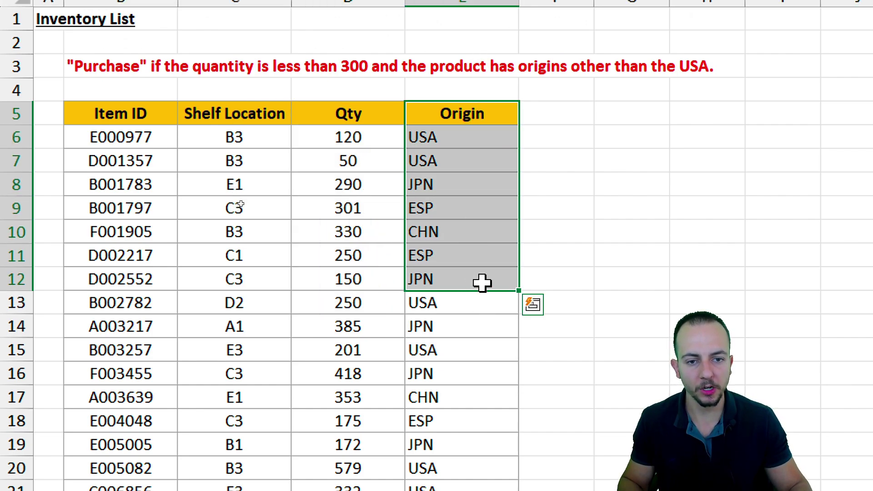
pyautogui.click(630, 142)
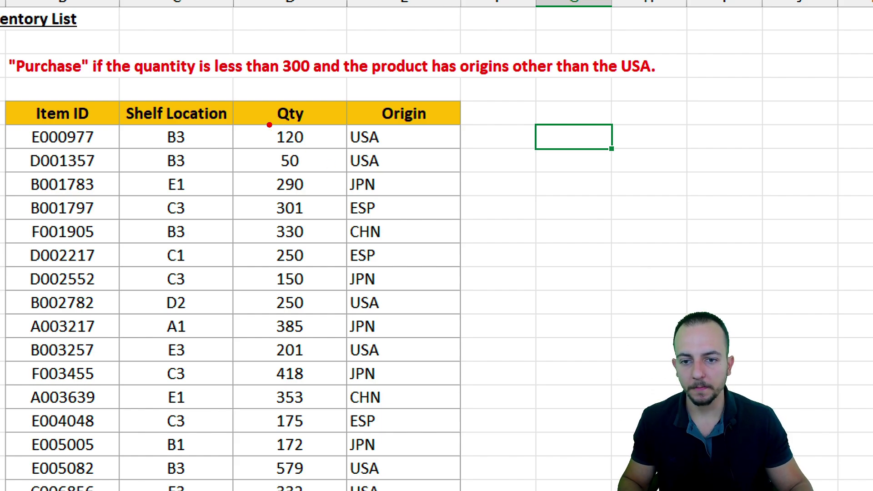
# - Compare the first item's quantity and origin in row 6 with the purchase rule in row 3
pyautogui.moveTo(260, 123)
pyautogui.mouseDown()
pyautogui.moveTo(330, 153)
pyautogui.moveTo(353, 192)
pyautogui.mouseUp()
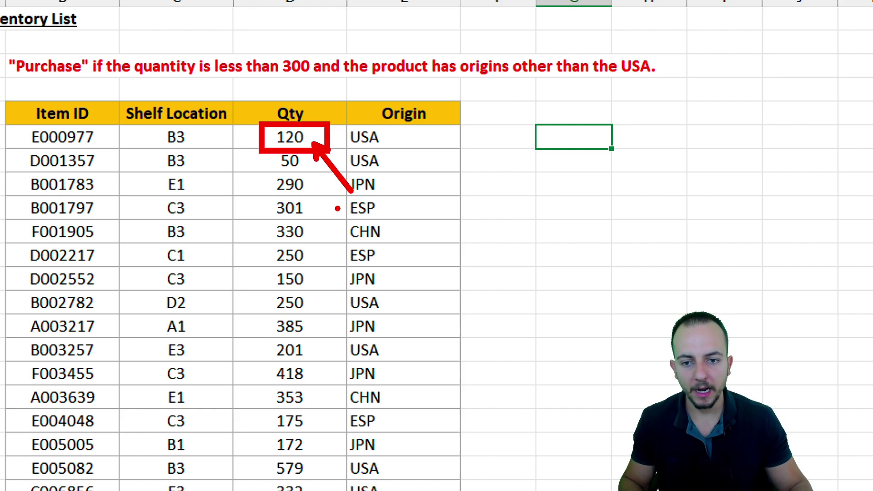
pyautogui.hotkey('ctrl', 'z')
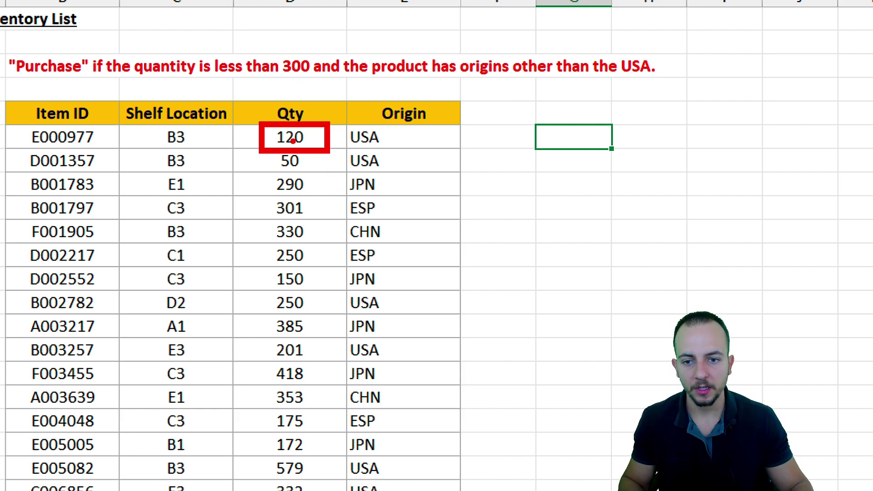
pyautogui.moveTo(276, 44); pyautogui.dragTo(320, 82)
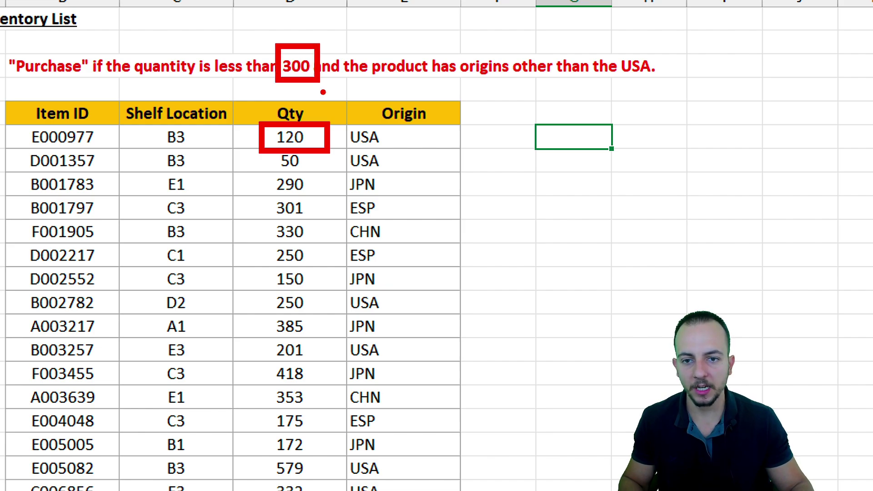
pyautogui.hotkey('ctrl', 'z')
pyautogui.moveTo(324, 113); pyautogui.dragTo(353, 73)
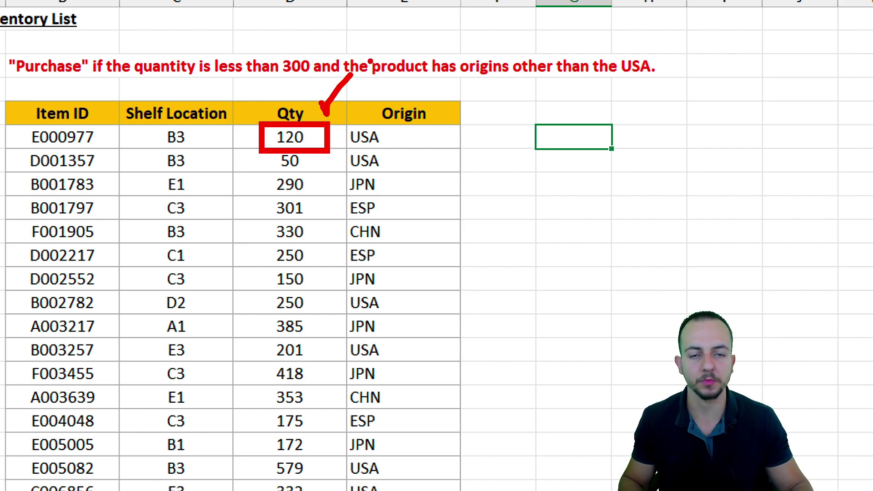
pyautogui.hotkey('ctrl', 'z')
pyautogui.moveTo(341, 121); pyautogui.dragTo(460, 194)
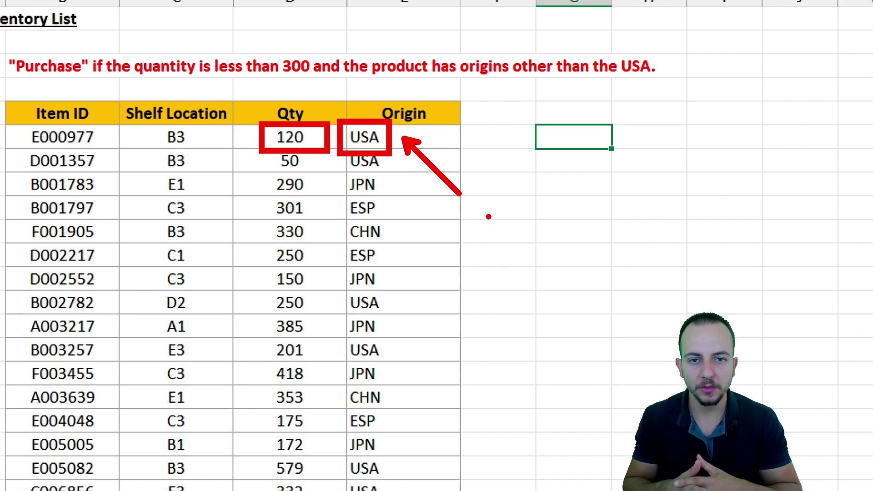
# - Compare the quantity and origin of the item in row 8 with the rule's 300-unit limit and USA exclusion
pyautogui.click(565, 182)
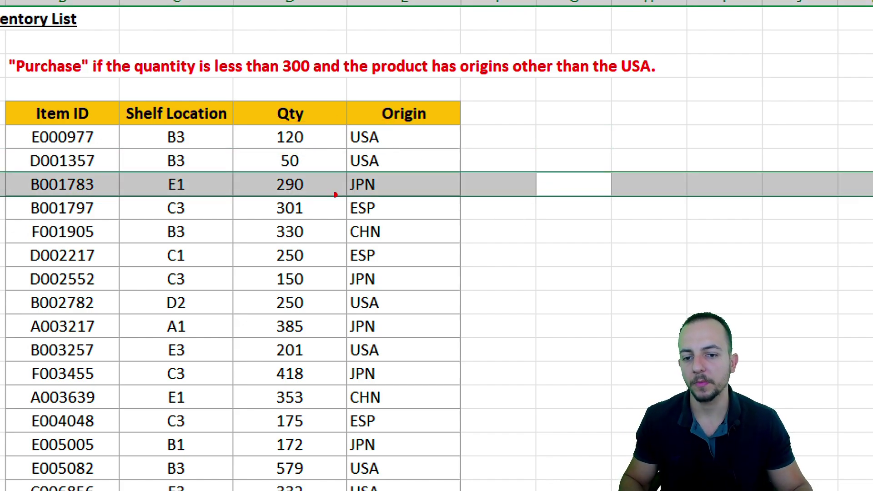
pyautogui.moveTo(268, 173); pyautogui.dragTo(314, 201)
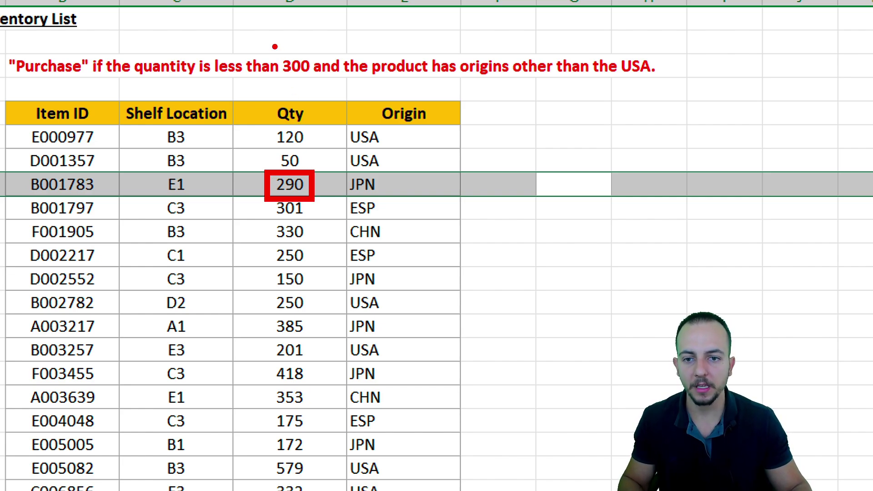
pyautogui.moveTo(273, 45); pyautogui.dragTo(321, 85)
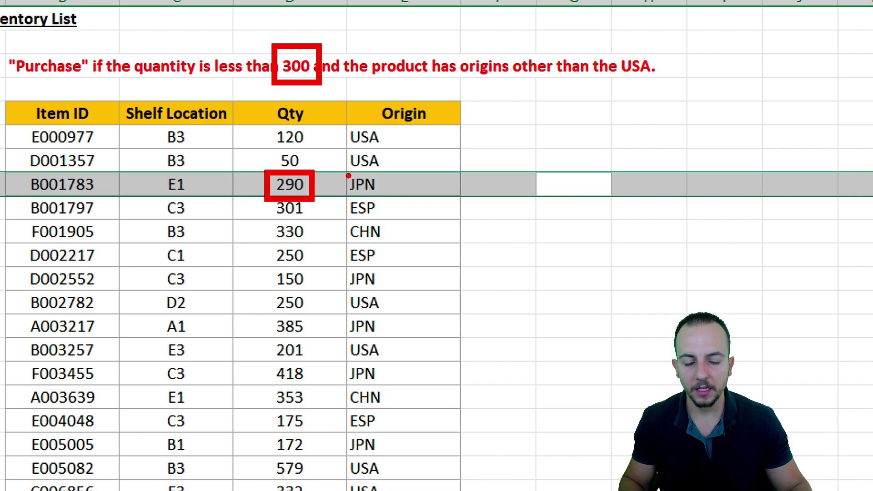
pyautogui.moveTo(338, 170); pyautogui.dragTo(434, 232)
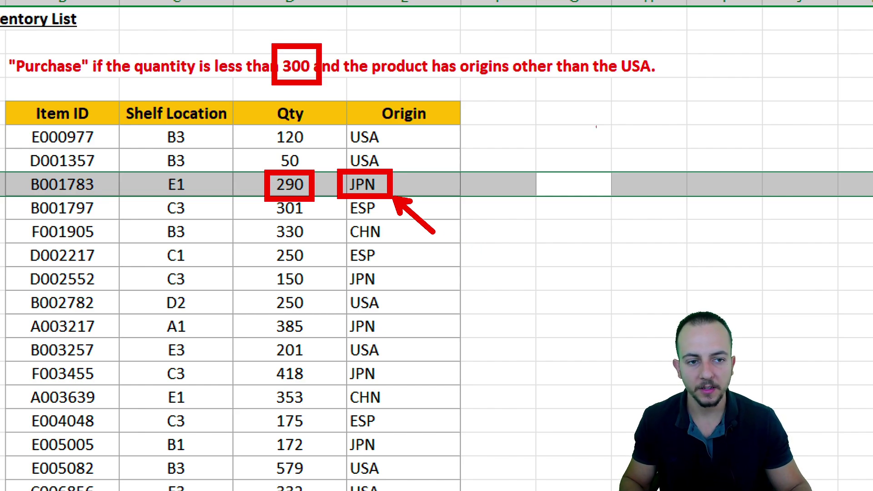
pyautogui.moveTo(609, 40); pyautogui.dragTo(656, 84)
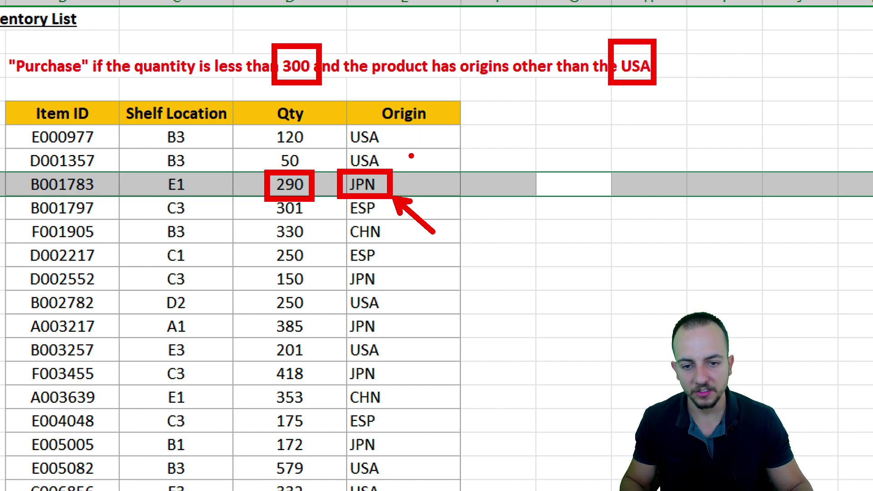
pyautogui.press('Escape')
# - Start an IF formula in G6 with a nested AND function as its logical test
pyautogui.click(560, 137)
pyautogui.hscroll(2, 764, 197)
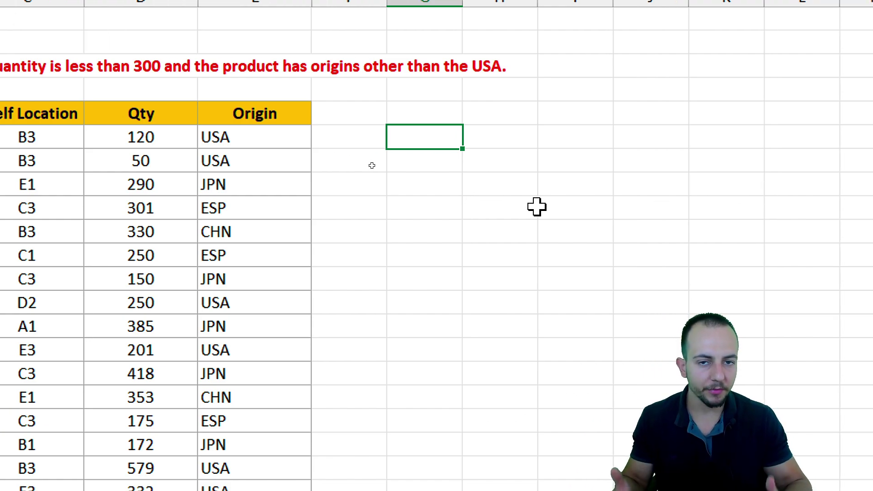
pyautogui.write('=if')
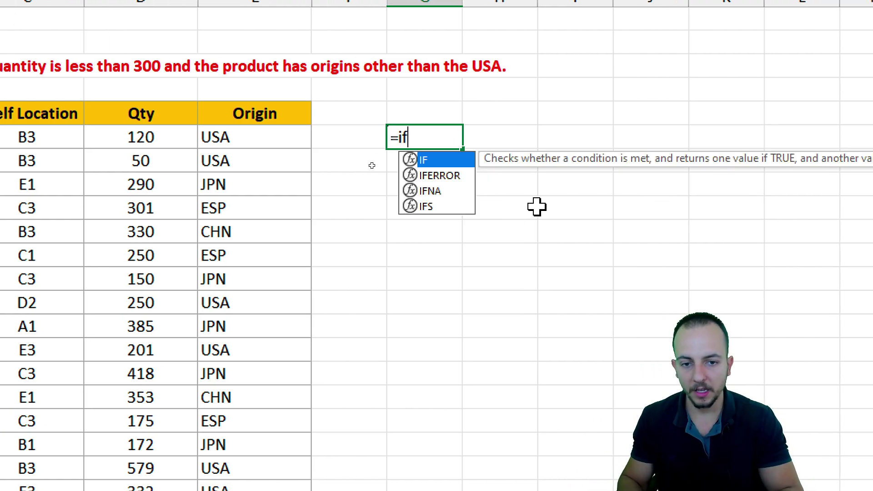
pyautogui.doubleClick(437, 158)
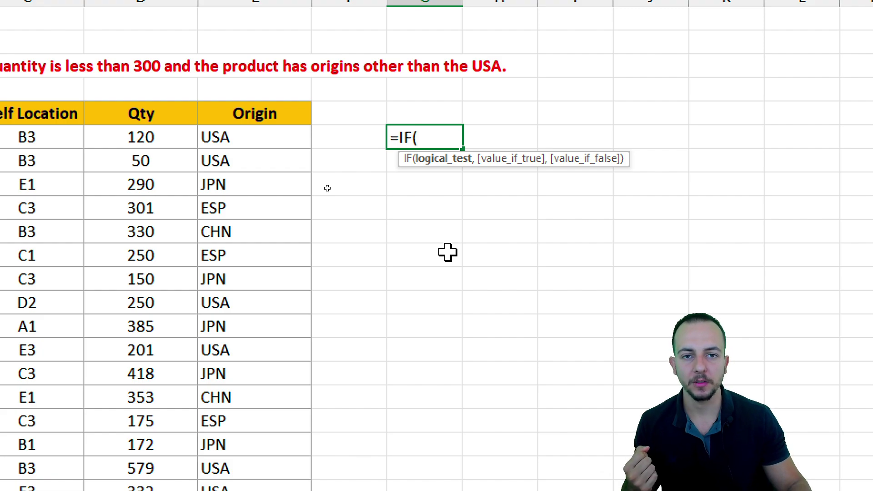
pyautogui.write('and')
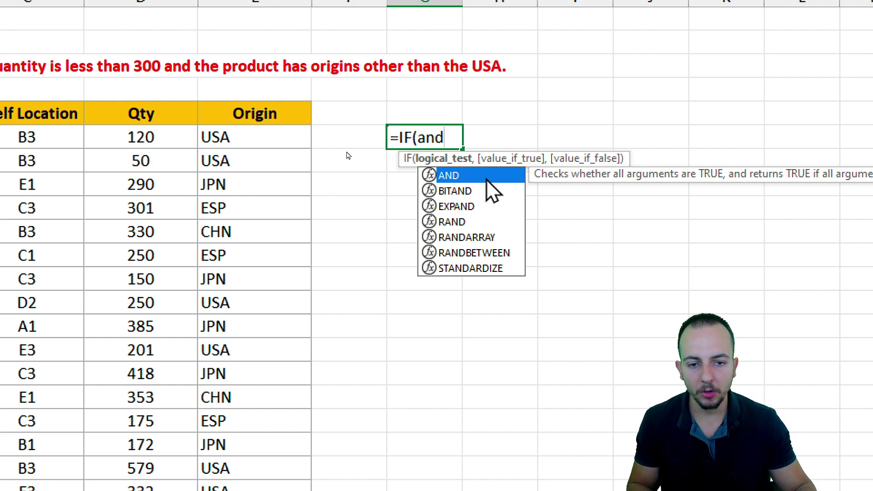
pyautogui.press('Tab')
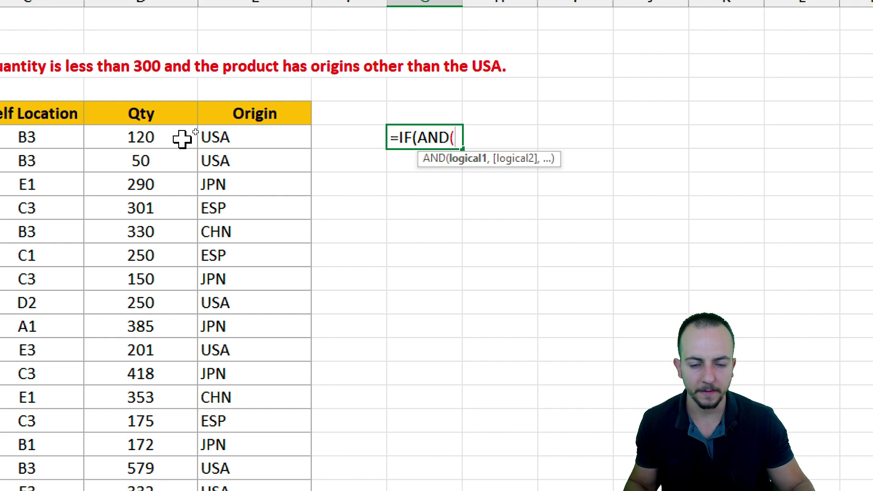
# - Complete the AND test in G6 with the conditions E6<>"USA" and D6<300
pyautogui.click(253, 135)
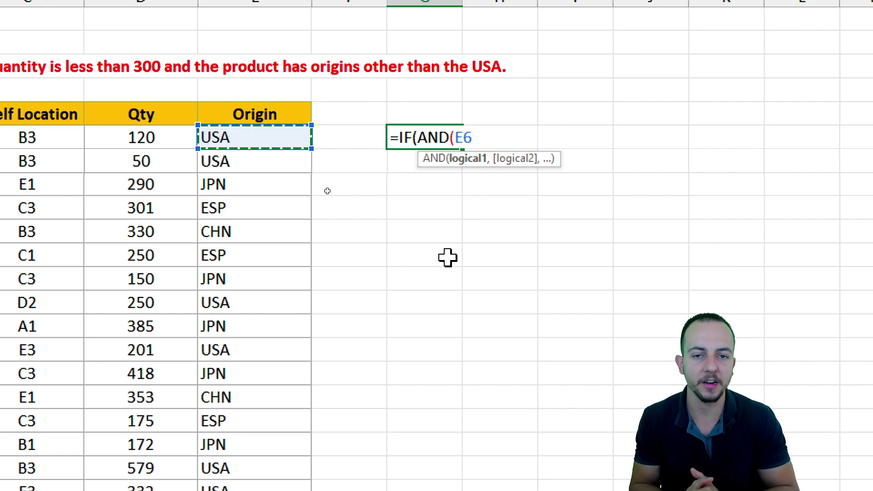
pyautogui.write('<>')
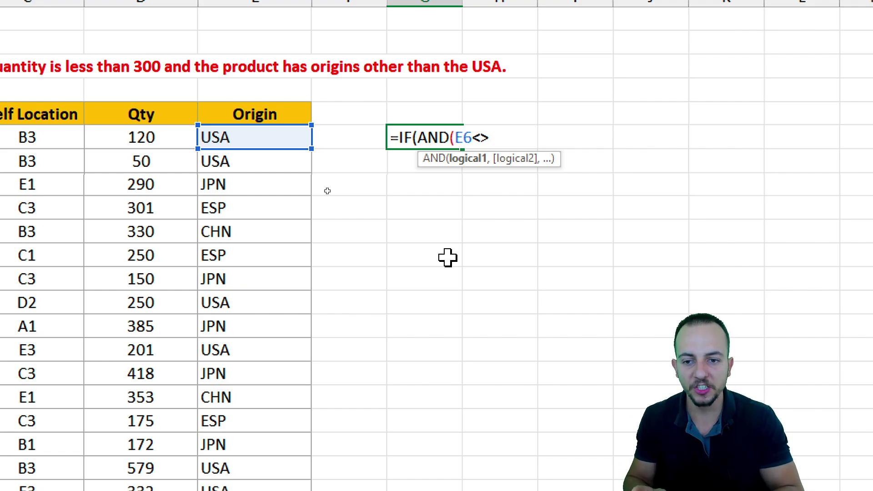
pyautogui.write('"')
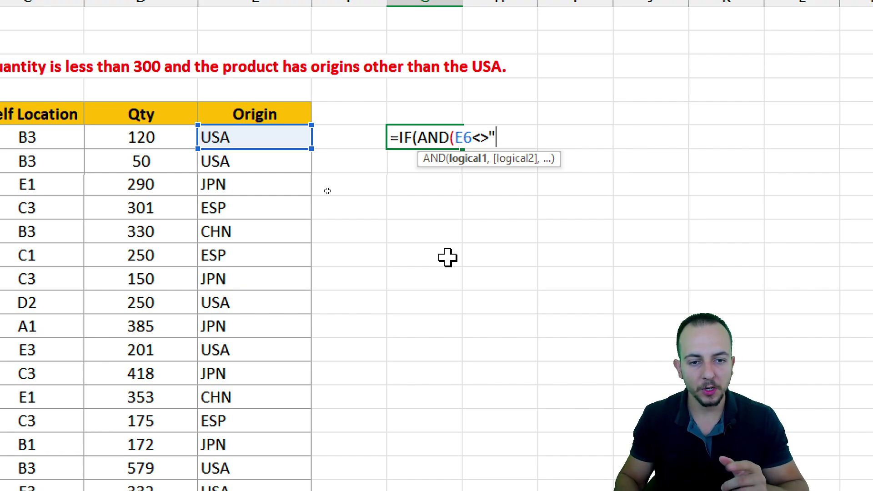
pyautogui.write('USA"')
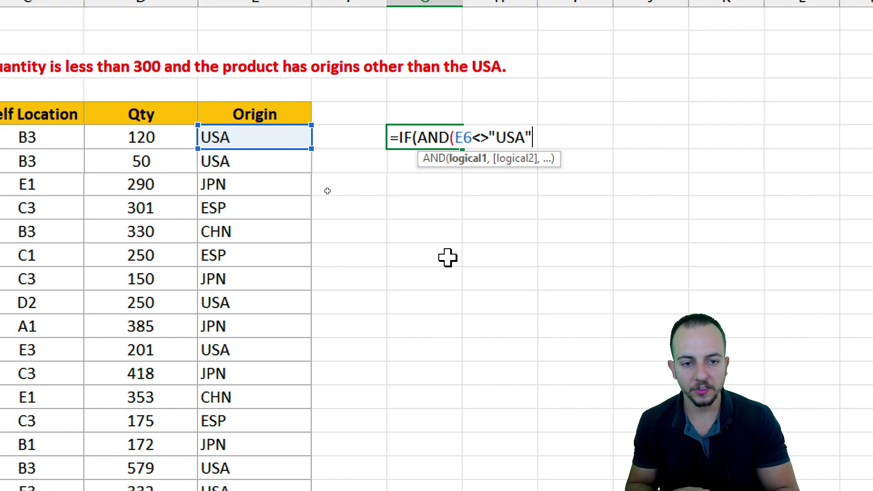
pyautogui.write(',')
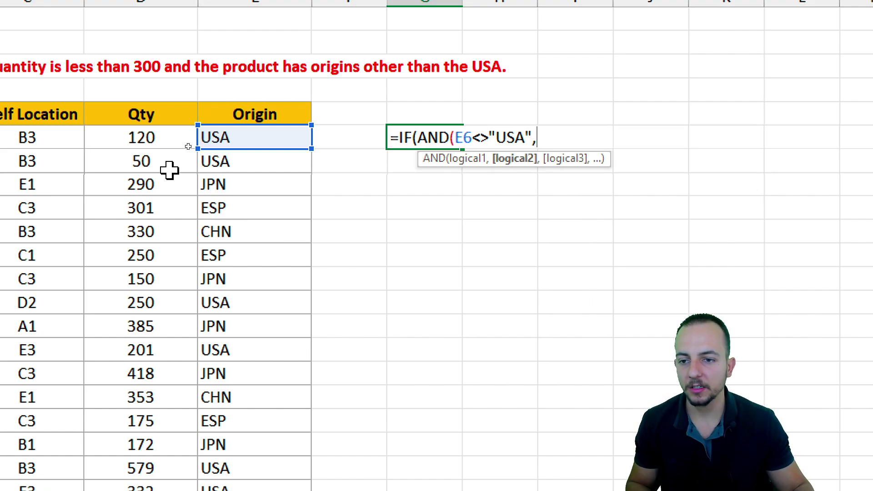
pyautogui.click(151, 139)
pyautogui.write('<300')
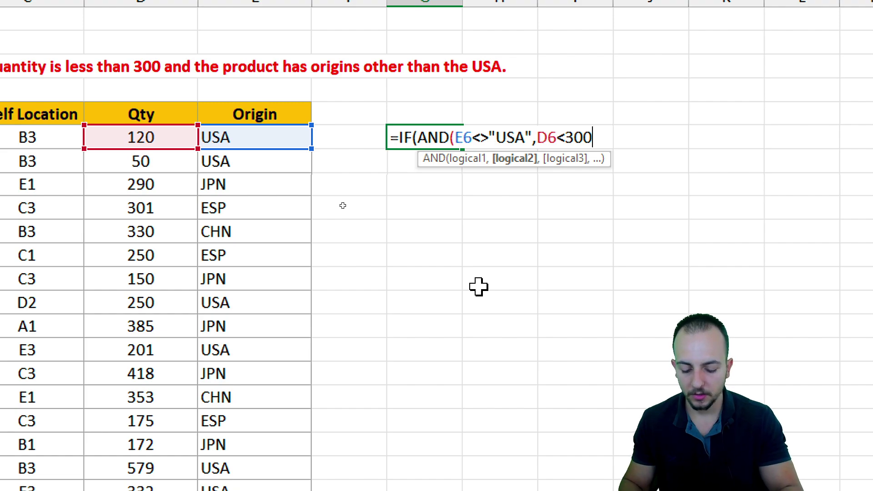
pyautogui.write('),')
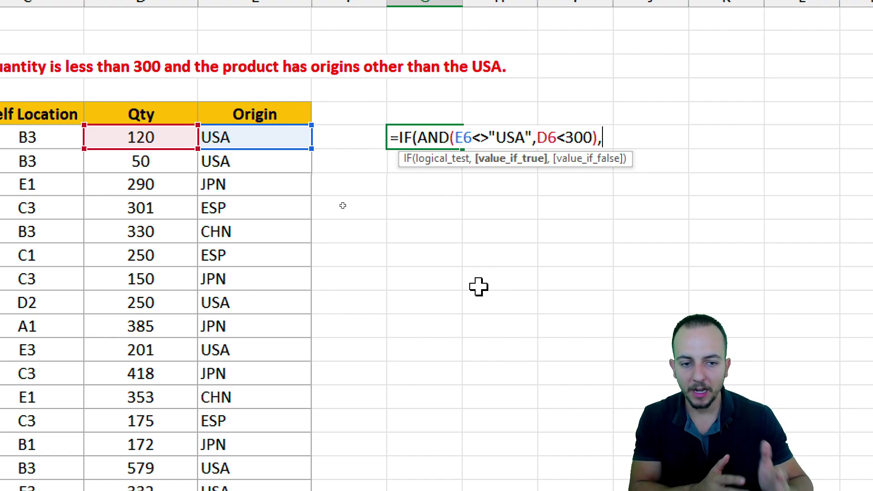
# - Finish the IF formula in G6 with "Buy it" as the true result and False as the false result
pyautogui.write('"Buy ')
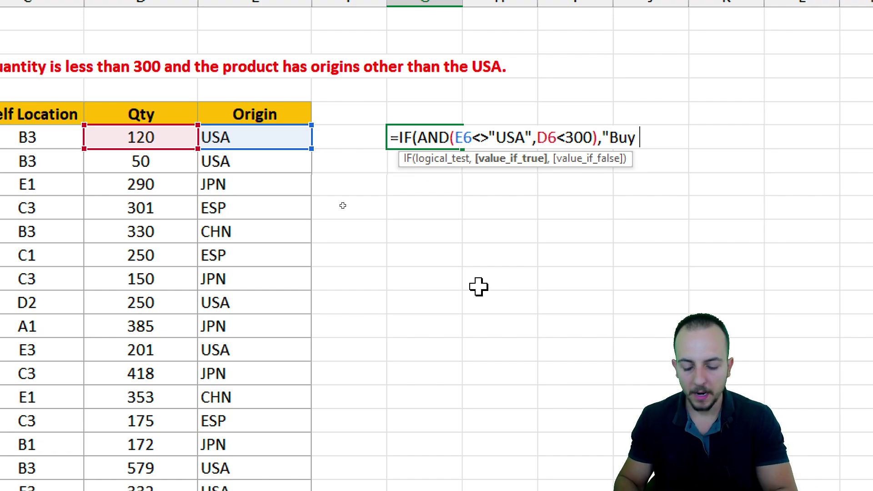
pyautogui.write('it",')
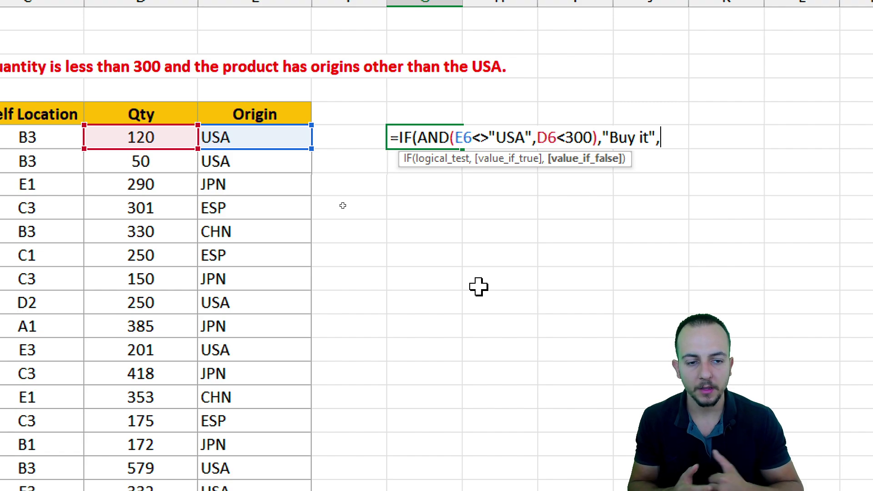
pyautogui.write('Fals')
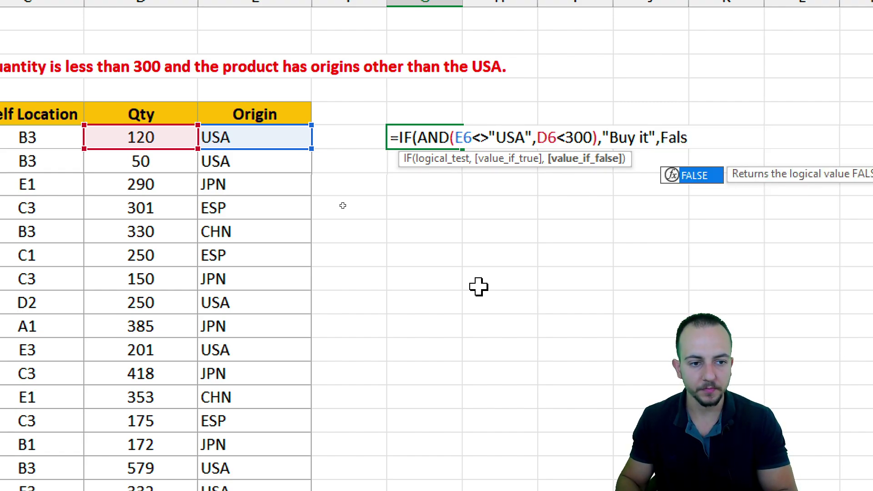
pyautogui.write('e)')
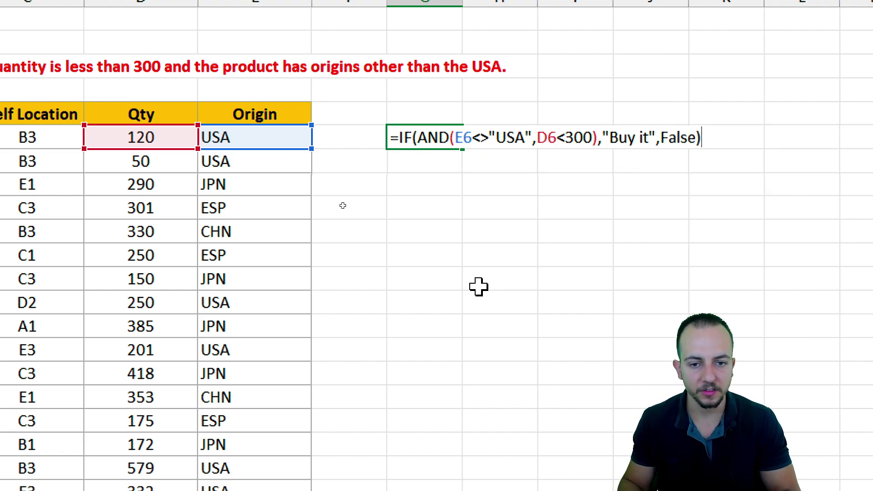
pyautogui.press('Return')
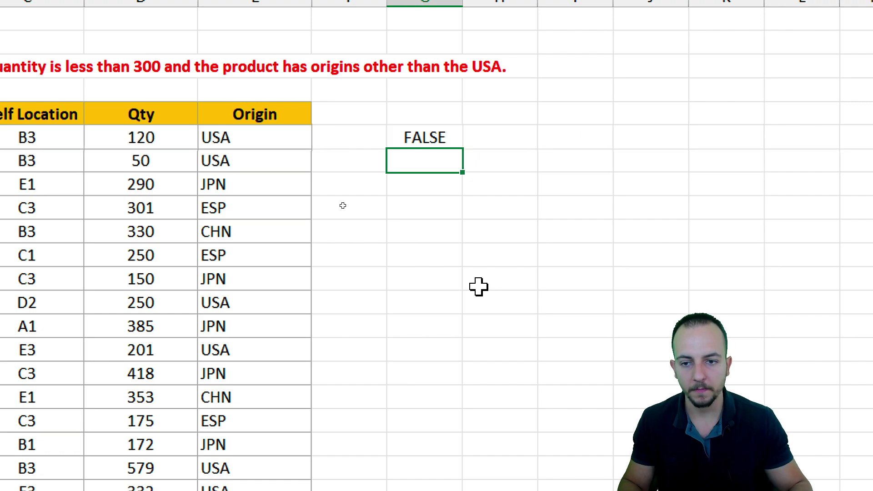
# - Copy the IF formula from G6 down through G31 for every inventory item
pyautogui.click(449, 142)
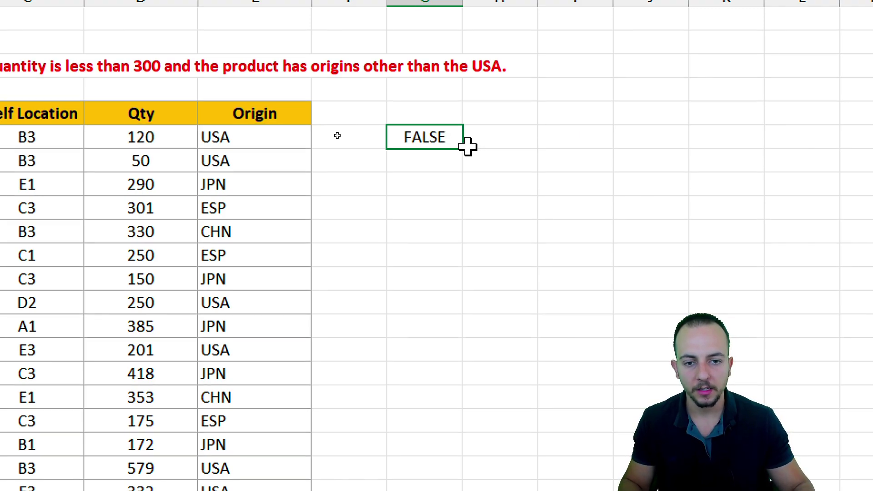
pyautogui.moveTo(462, 149); pyautogui.dragTo(435, 427)
# - Highlight the "Buy it" items in rows 8, 11 and 12 to check their quantity and origin against the purchase rule
pyautogui.scroll(4, 444, 58)
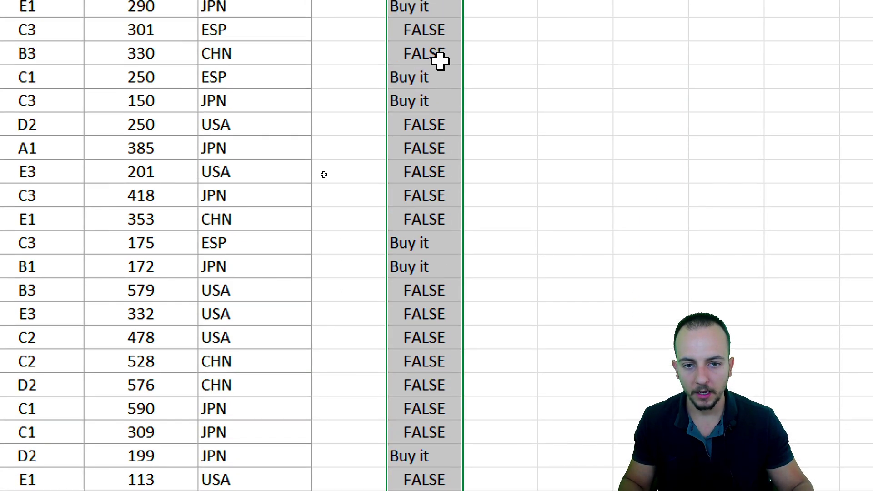
pyautogui.click(453, 191)
pyautogui.click(443, 175)
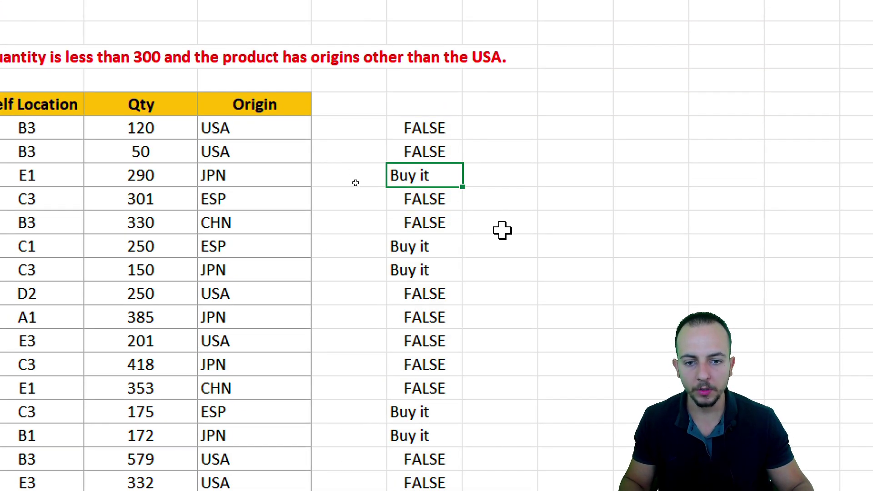
pyautogui.hotkey('shift', 'space')
pyautogui.moveTo(444, 240); pyautogui.dragTo(445, 269)
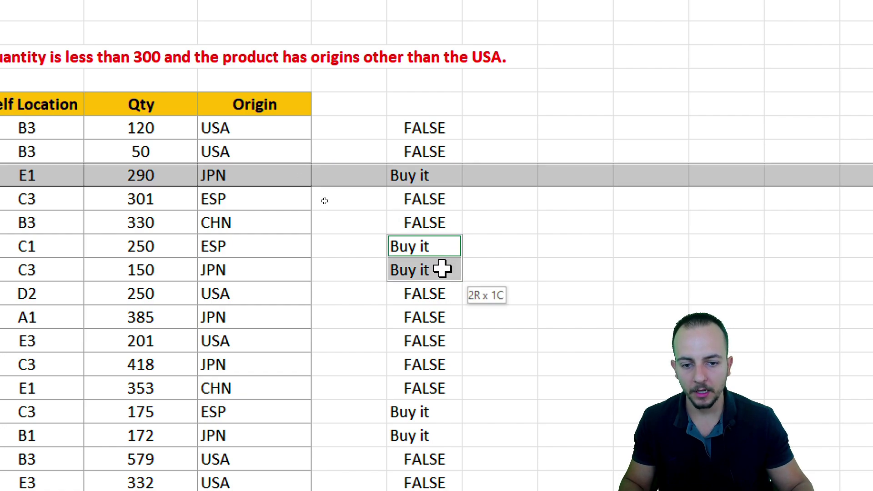
pyautogui.hotkey('shift', 'space')
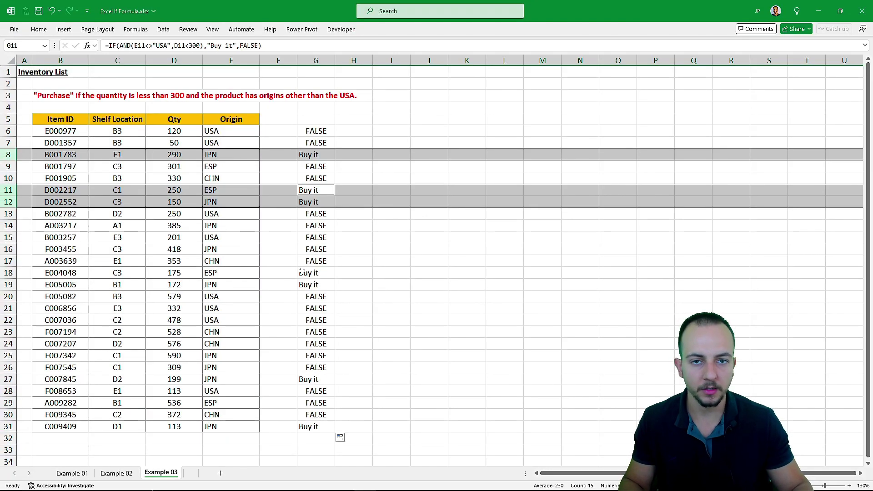
pyautogui.click(81, 122)
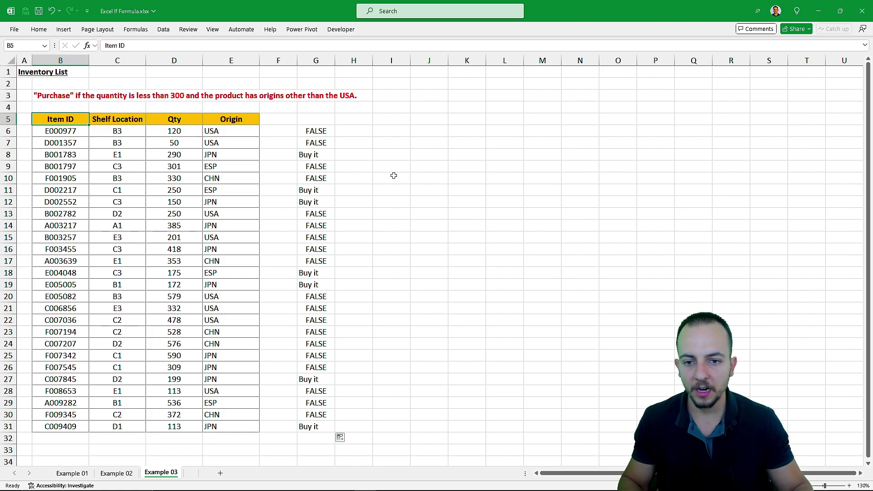